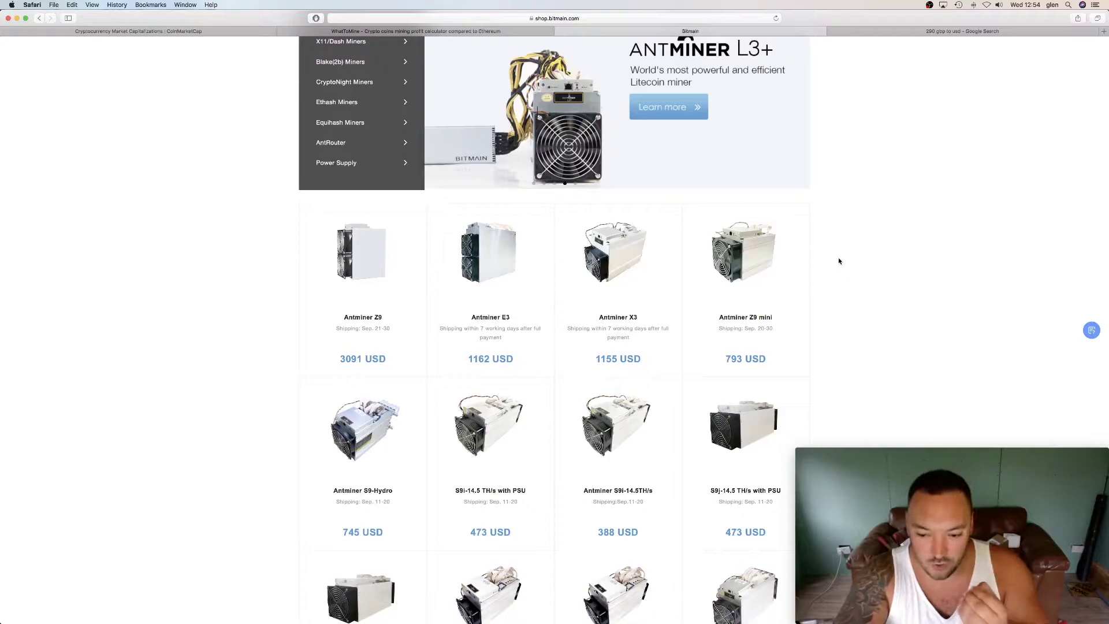
# Switch to the WhatToMine calculator page and review the Equihash hash rate and power settings
pyautogui.moveTo(535, 602)
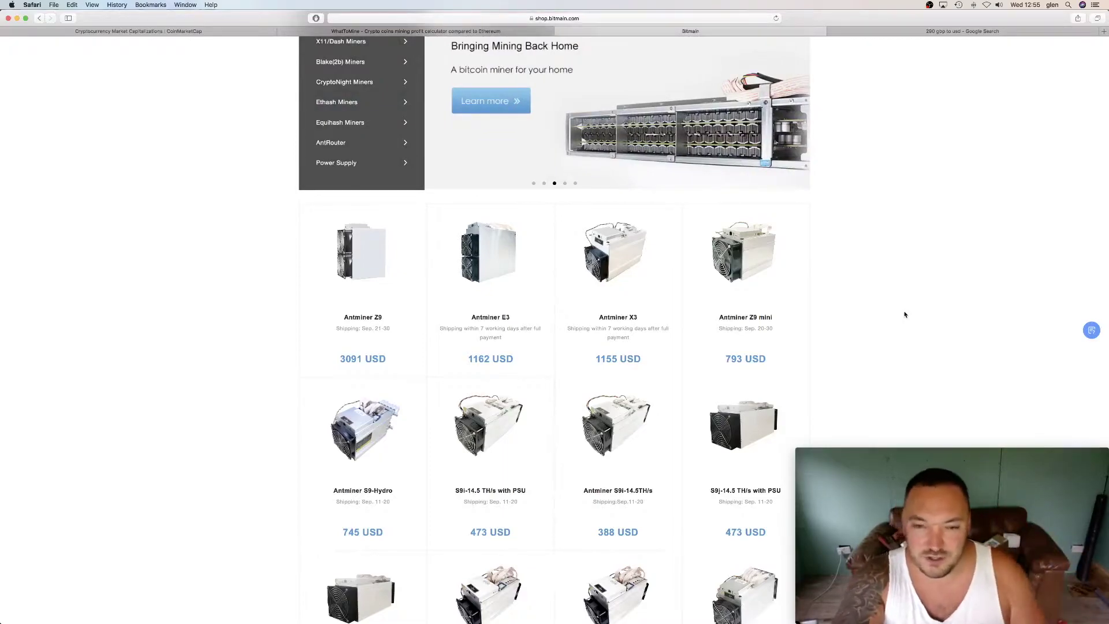
pyautogui.click(402, 31)
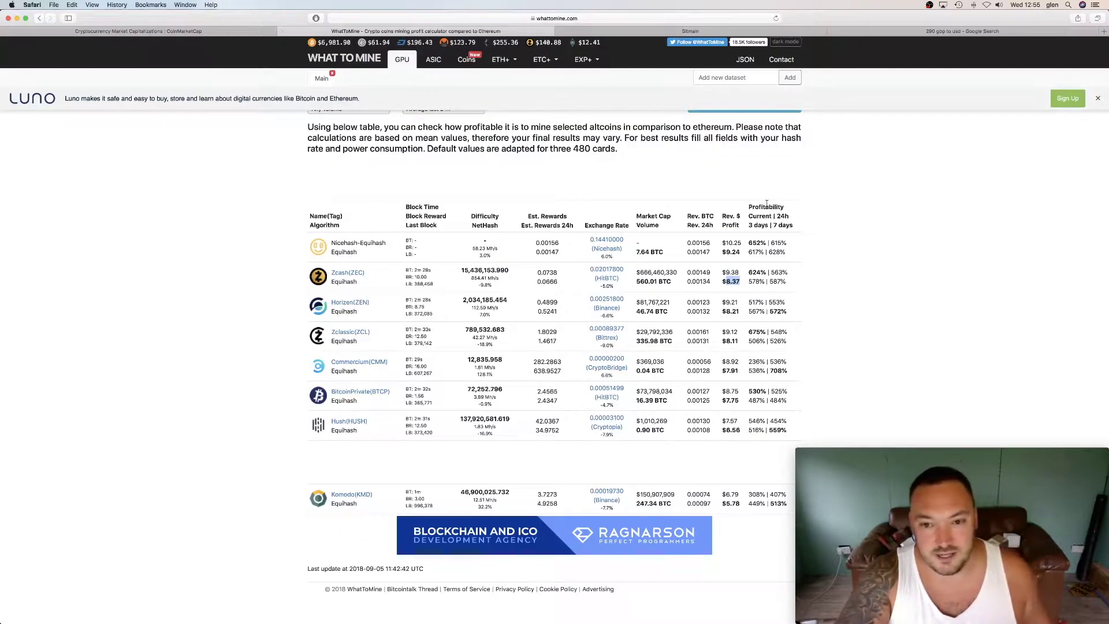
pyautogui.scroll(5, 767, 203)
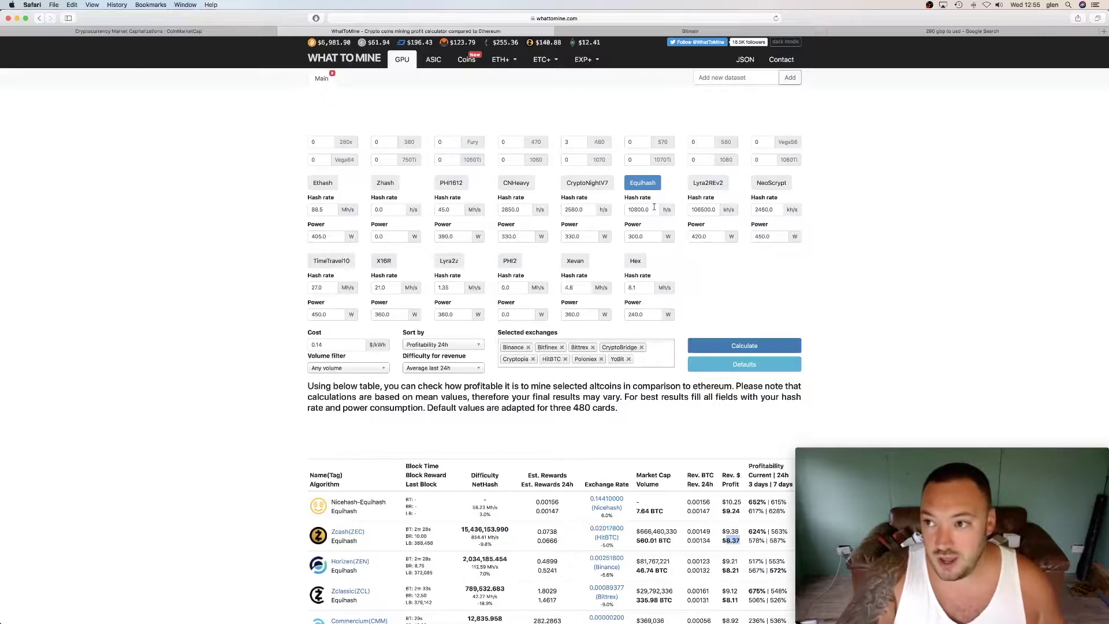
pyautogui.click(648, 238)
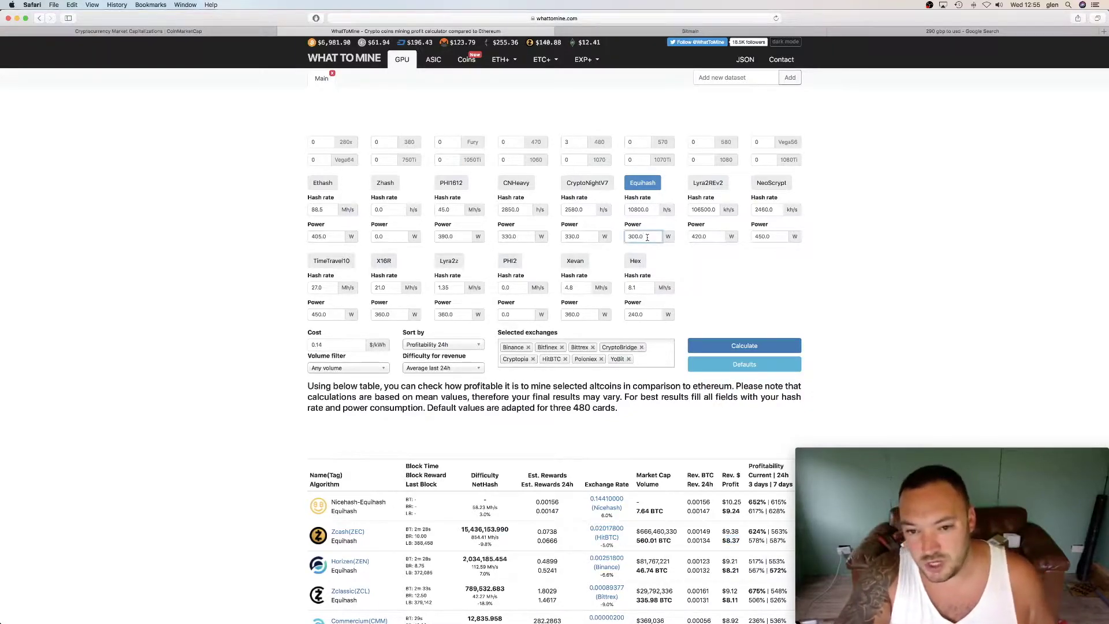
pyautogui.click(668, 283)
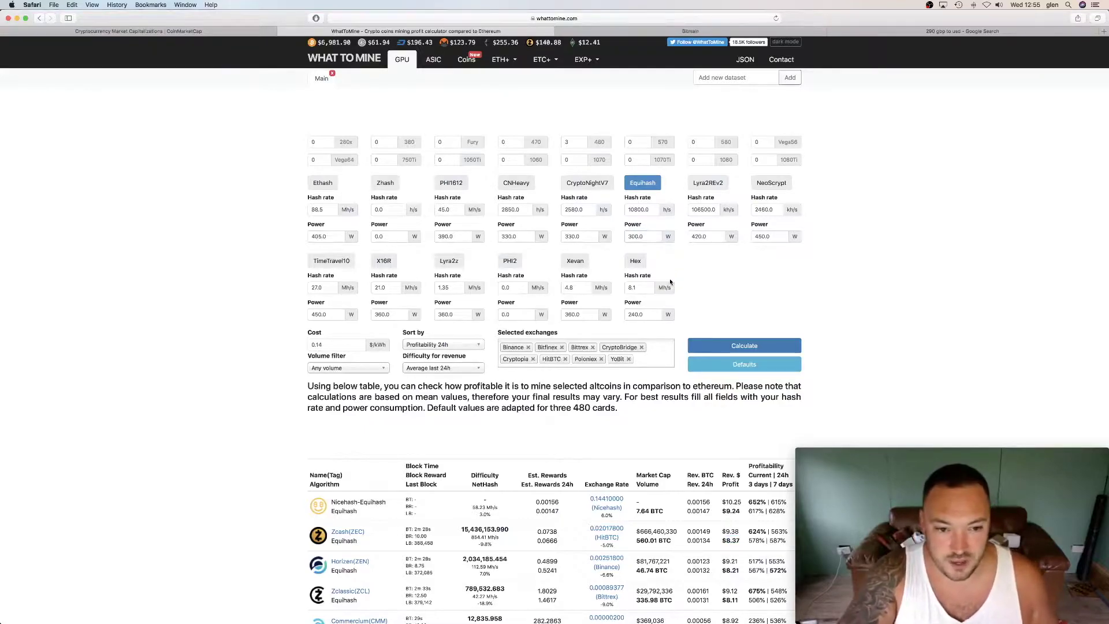
# Recalculate the Equihash coin profitability with an electricity cost of 0.14 $/kWh and bring up the results table
pyautogui.click(339, 344)
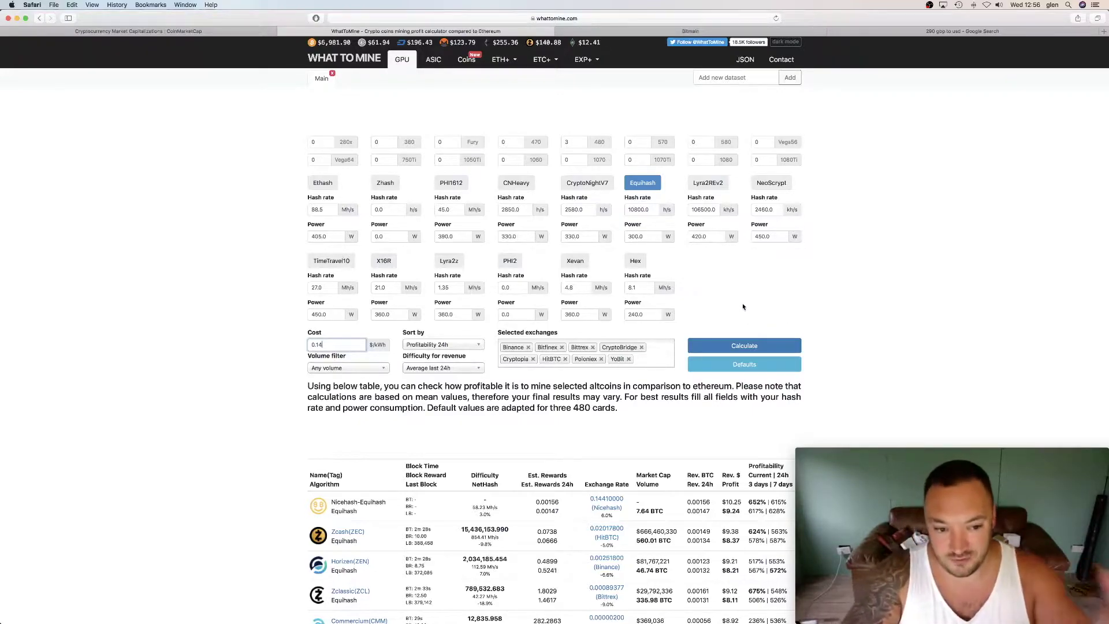
pyautogui.click(758, 346)
pyautogui.scroll(-5, 881, 357)
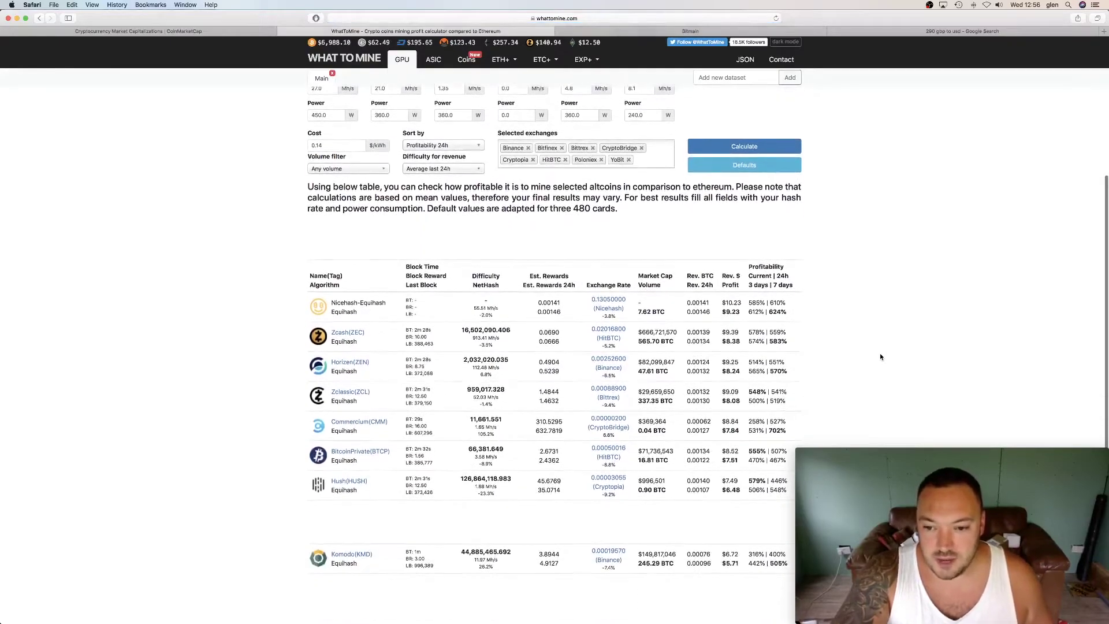
pyautogui.scroll(-2, 880, 353)
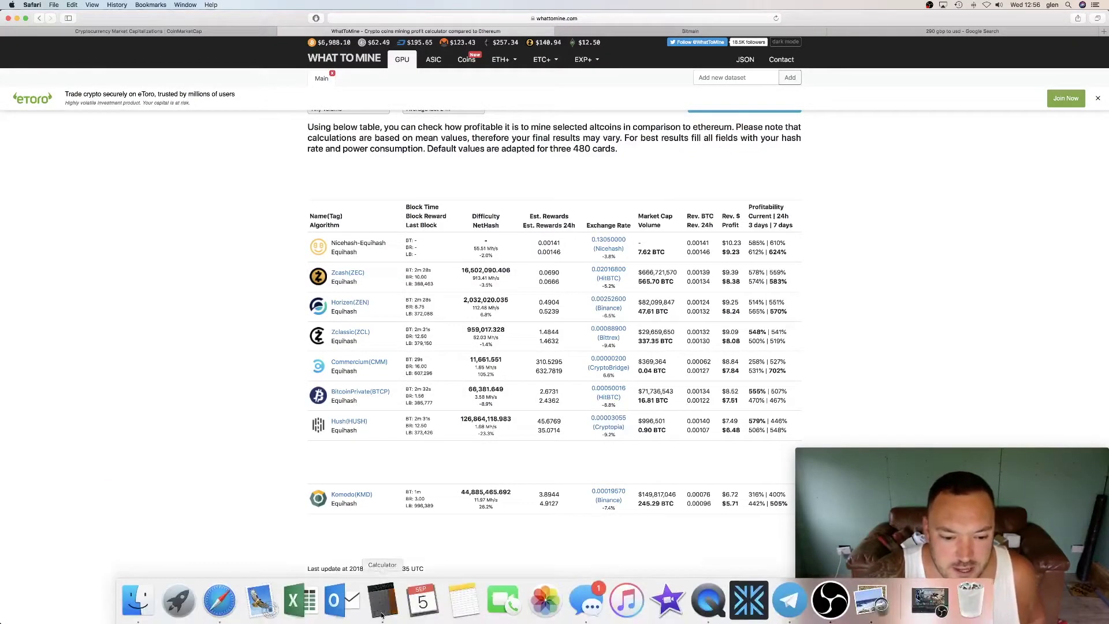
# Switch to Calculator, clear the old value and multiply the daily Zcash profit of 8.38 by 30
pyautogui.click(402, 603)
pyautogui.moveTo(234, 503); pyautogui.dragTo(371, 226)
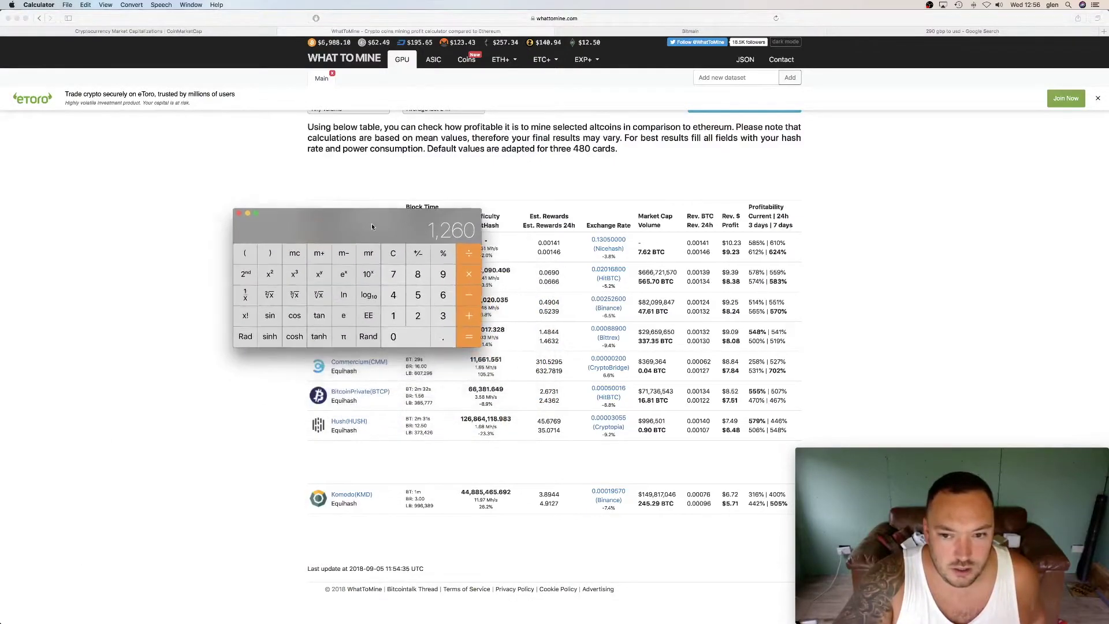
pyautogui.click(399, 254)
pyautogui.click(418, 273)
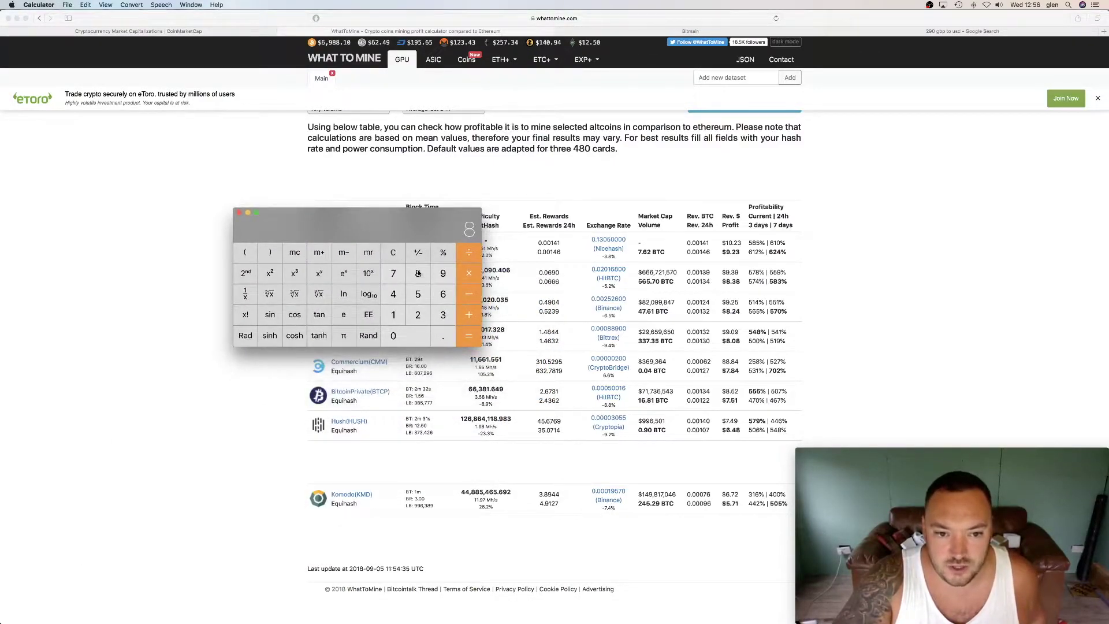
pyautogui.click(443, 334)
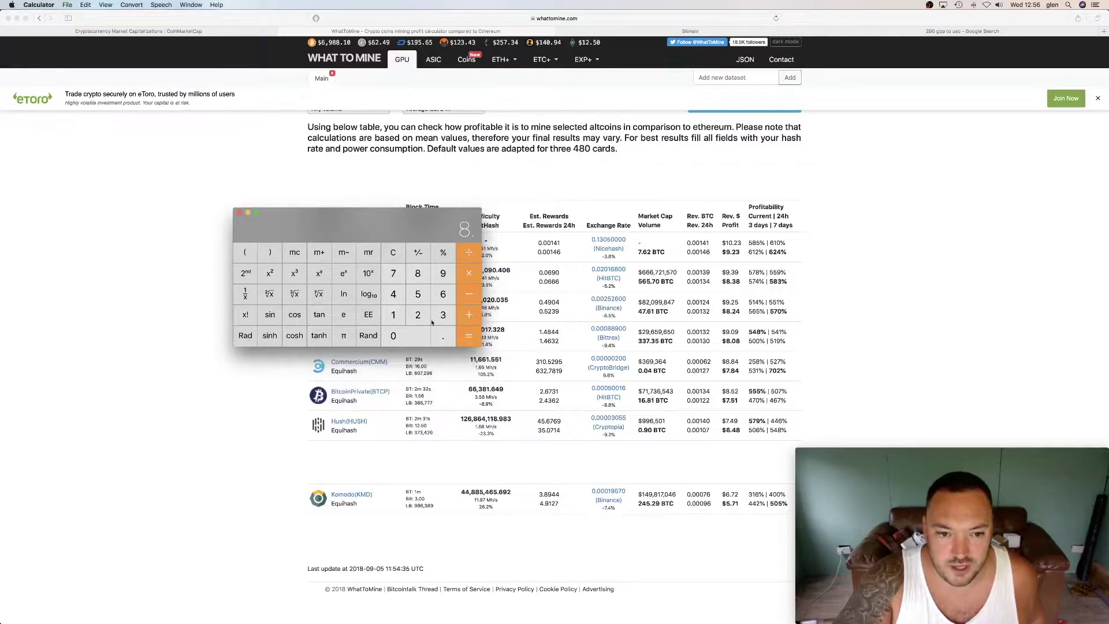
pyautogui.click(442, 316)
pyautogui.click(417, 274)
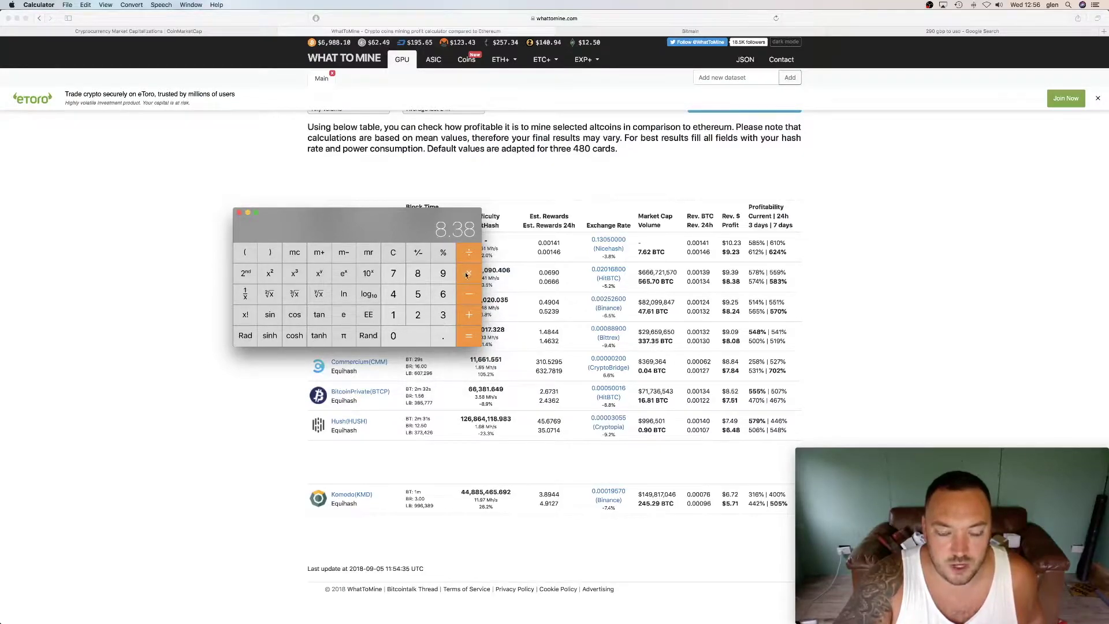
pyautogui.click(443, 317)
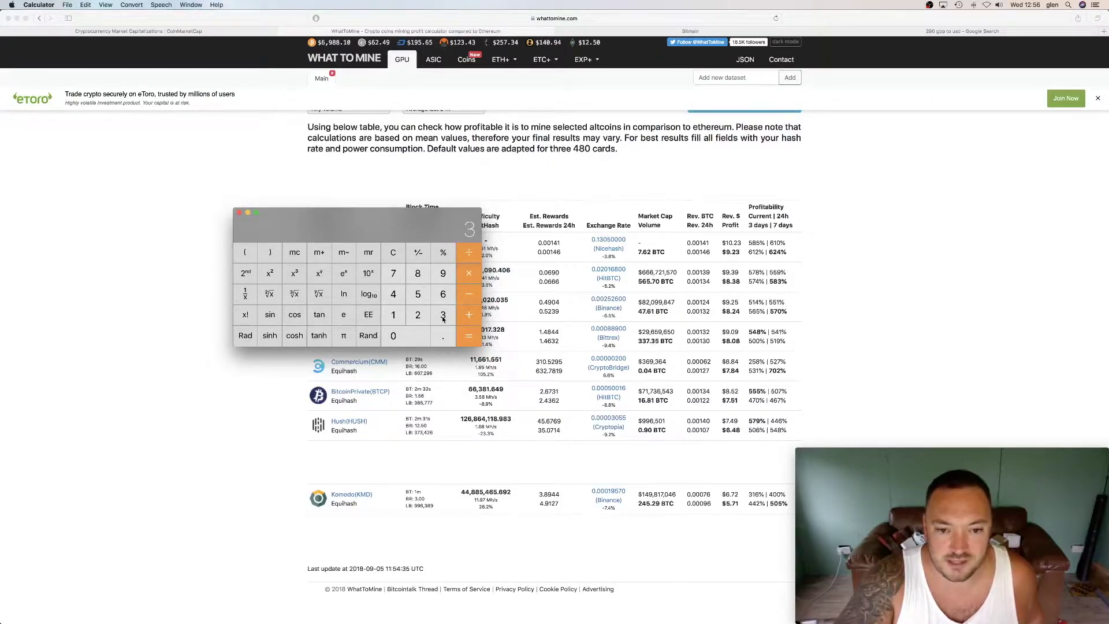
pyautogui.click(423, 342)
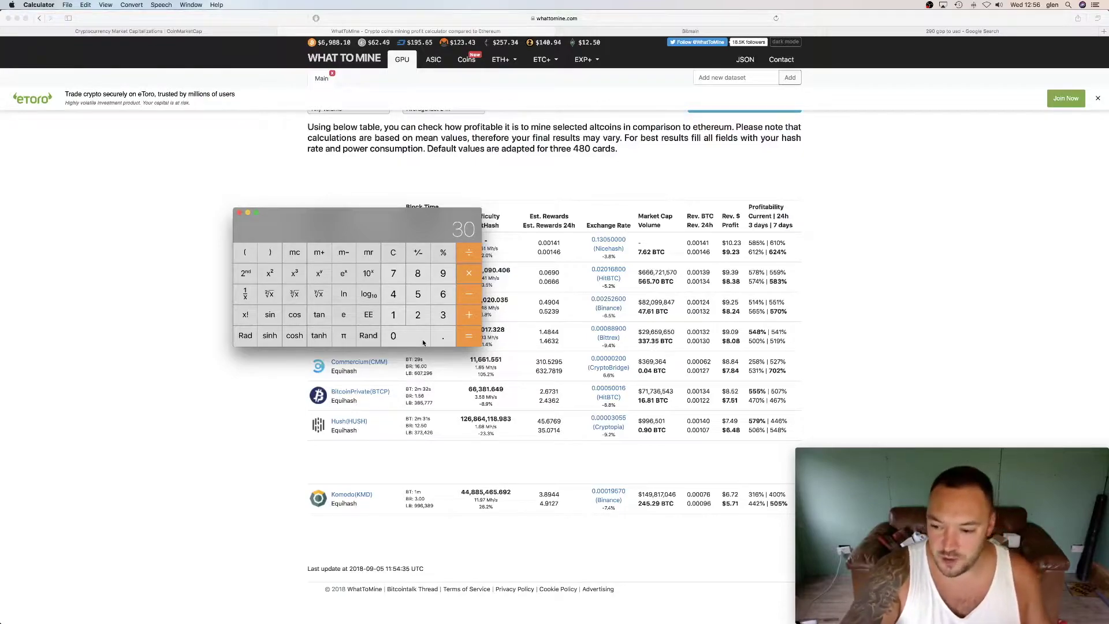
pyautogui.click(472, 338)
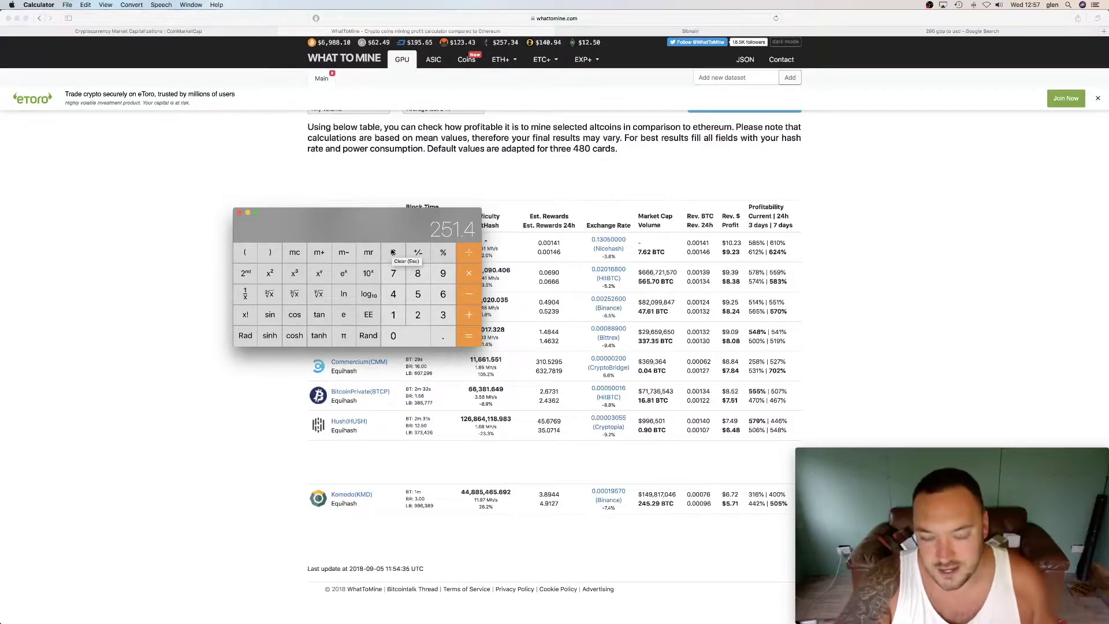
# Clear the calculation and divide 850 by 250
pyautogui.click(393, 252)
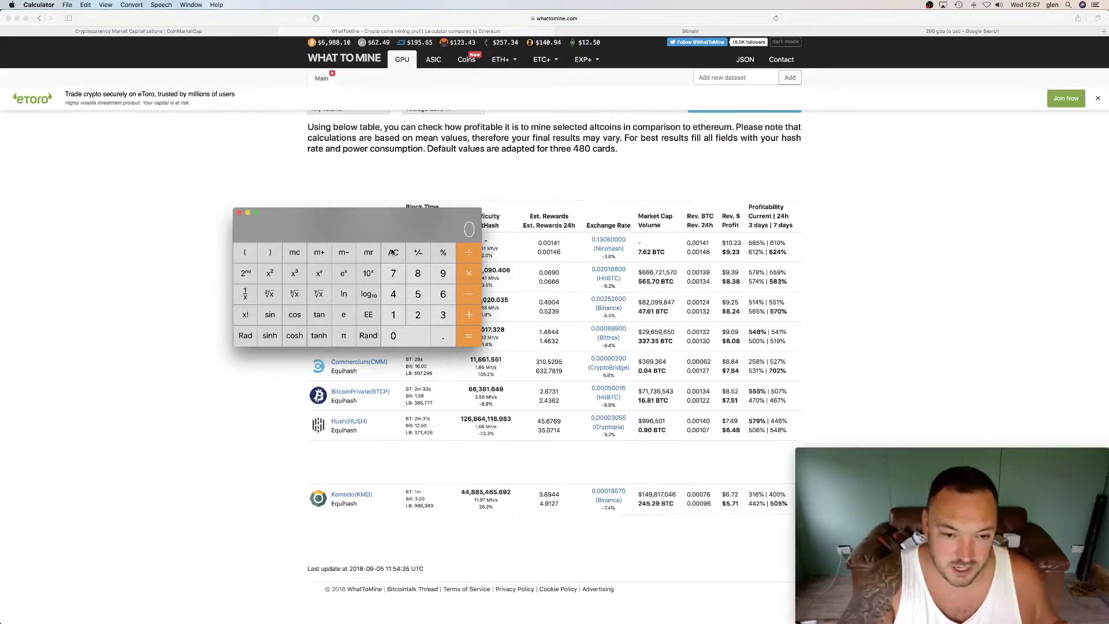
pyautogui.click(419, 274)
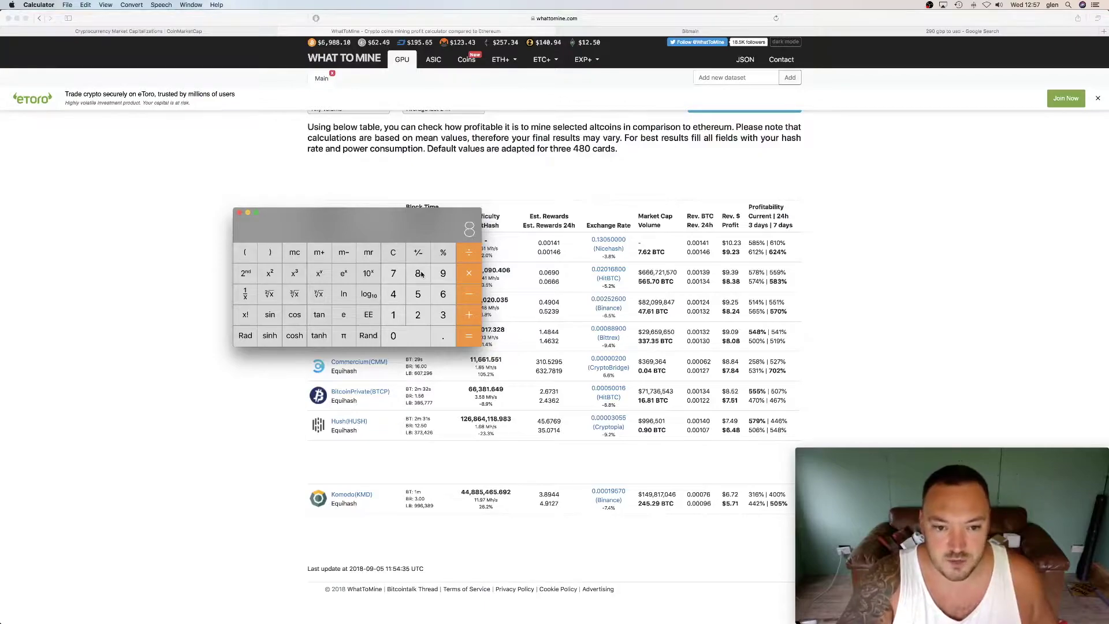
pyautogui.click(418, 294)
pyautogui.click(416, 340)
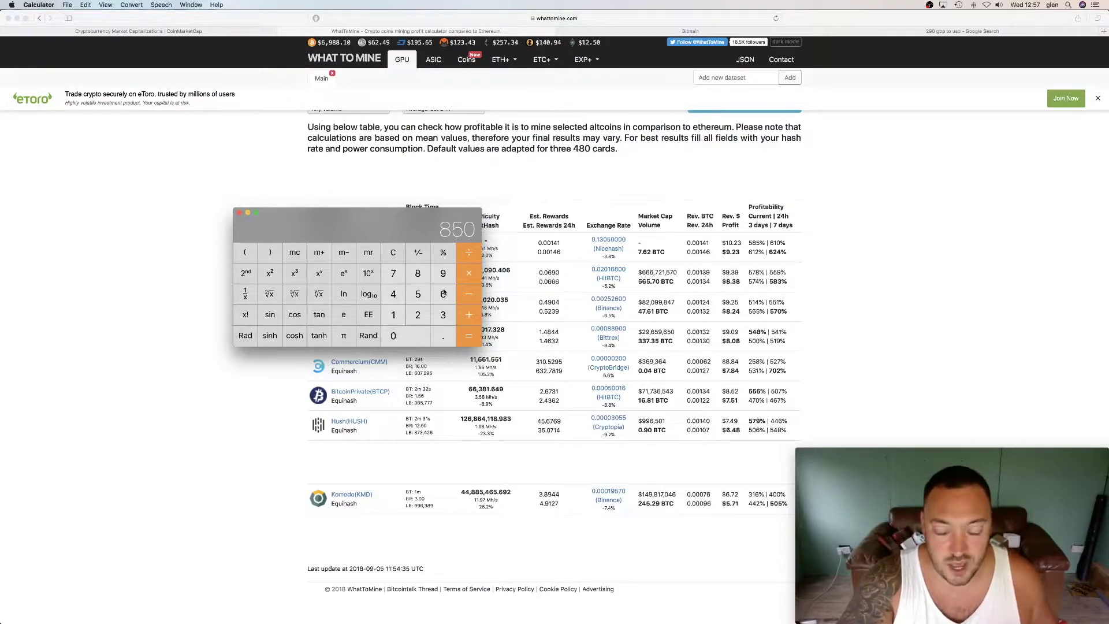
pyautogui.click(467, 274)
pyautogui.click(418, 315)
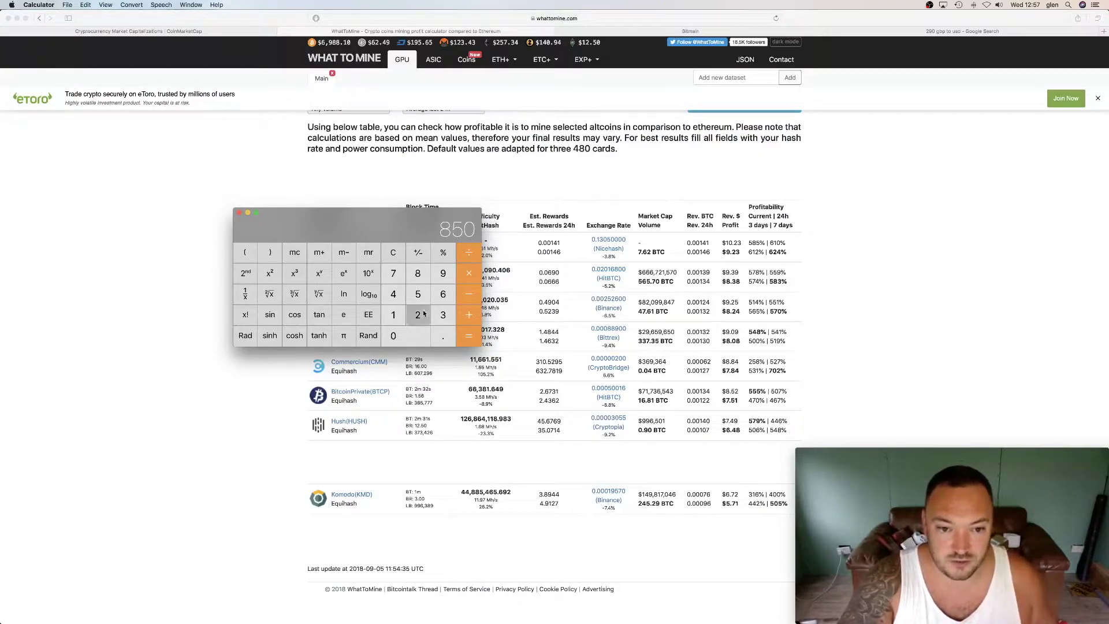
pyautogui.click(418, 294)
pyautogui.click(419, 335)
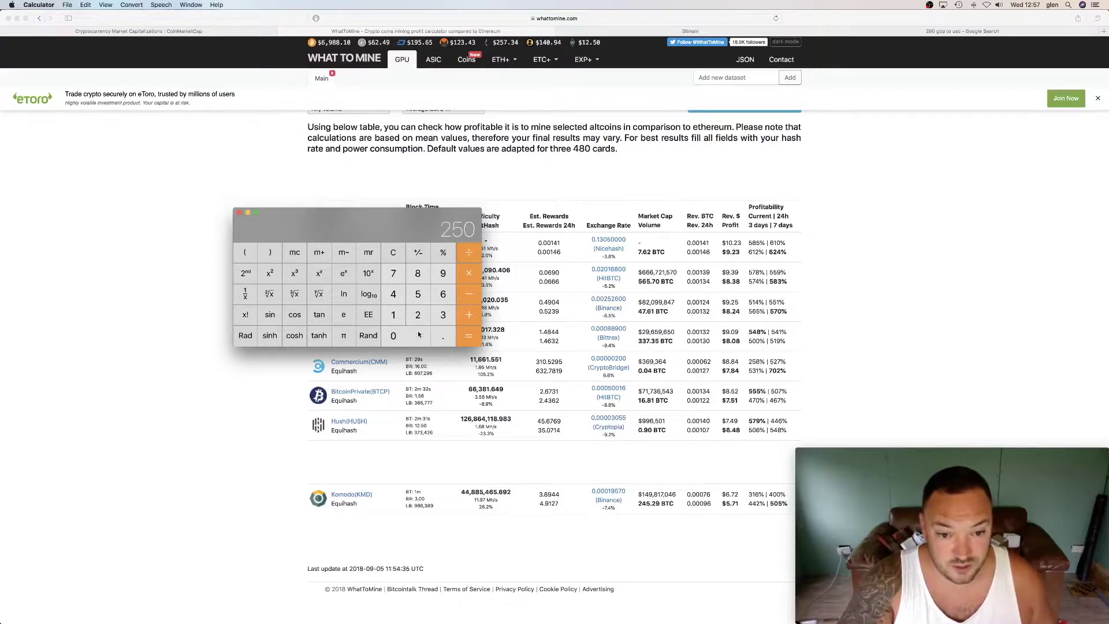
pyautogui.click(469, 335)
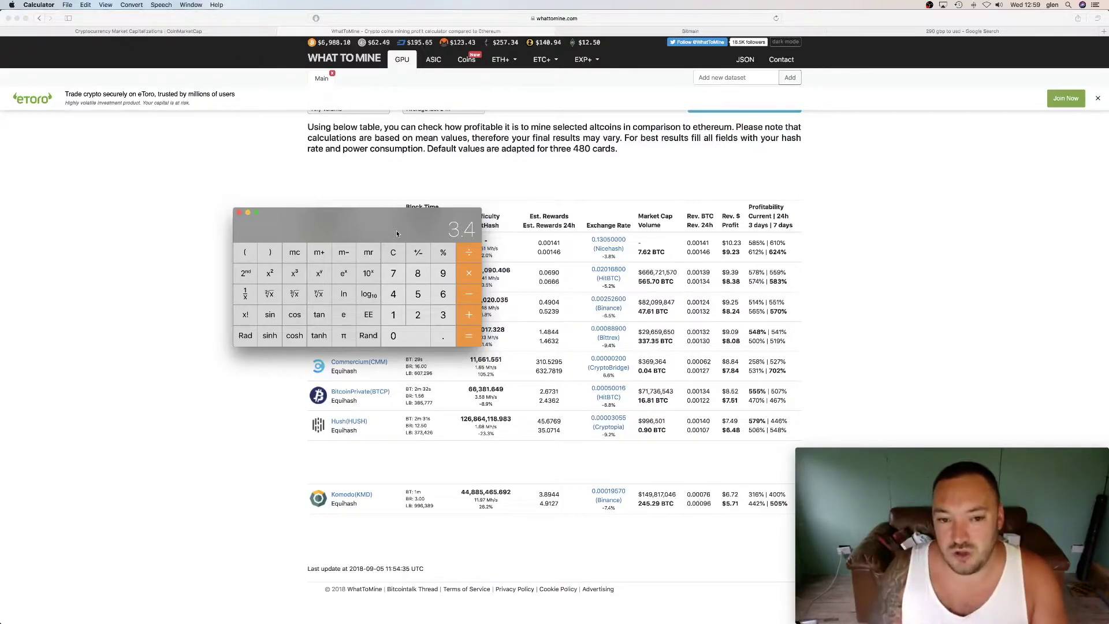
# Clear the calculator, move it below the invoice area and narrow the browser window to uncover the invoice image
pyautogui.click(392, 253)
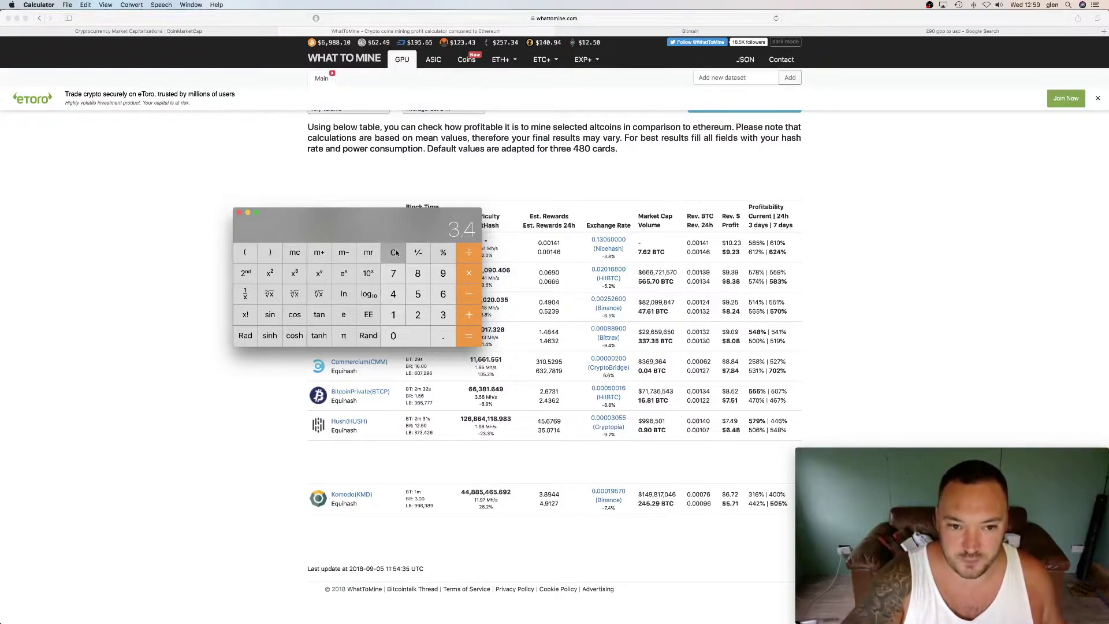
pyautogui.moveTo(357, 236); pyautogui.dragTo(159, 514)
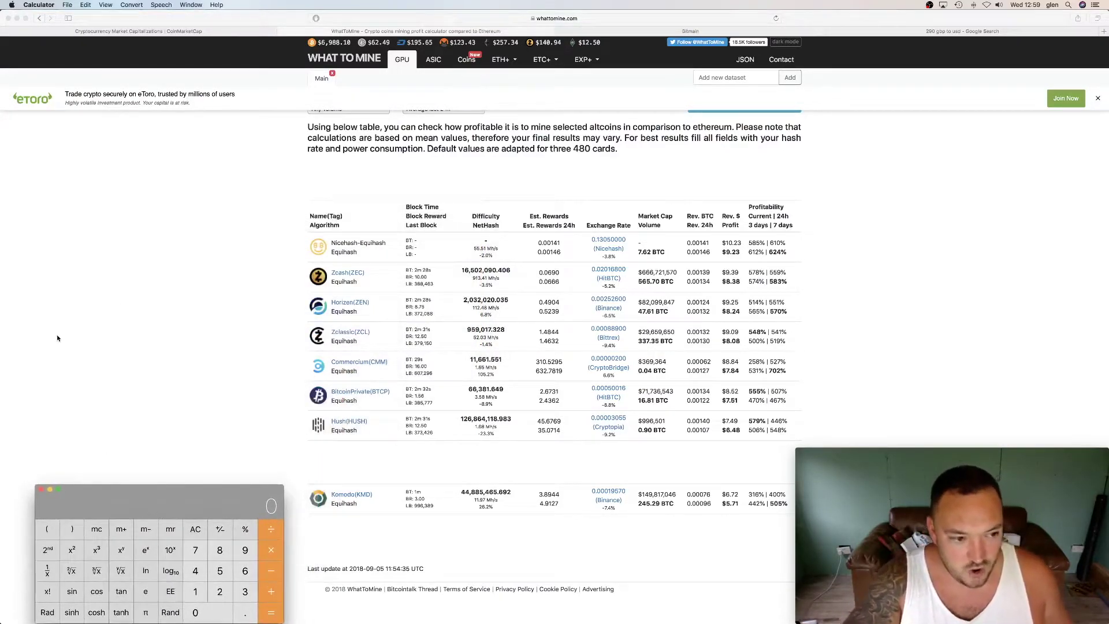
pyautogui.click(10, 275)
pyautogui.moveTo(1, 211); pyautogui.dragTo(418, 247)
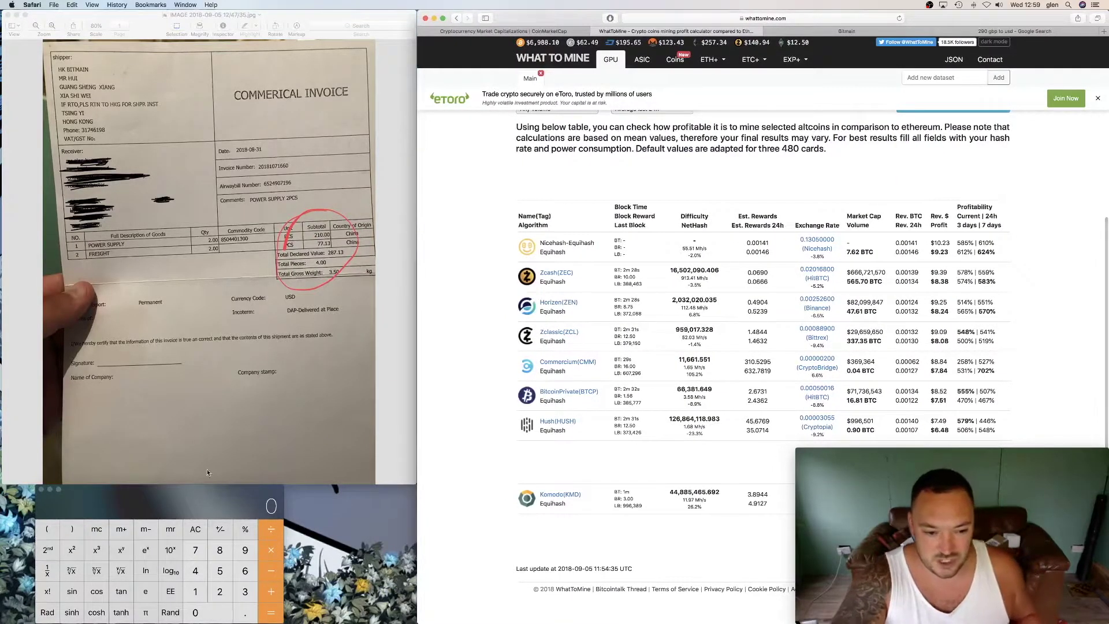
# Add 105 to the miner price of 793 in Calculator
pyautogui.click(195, 497)
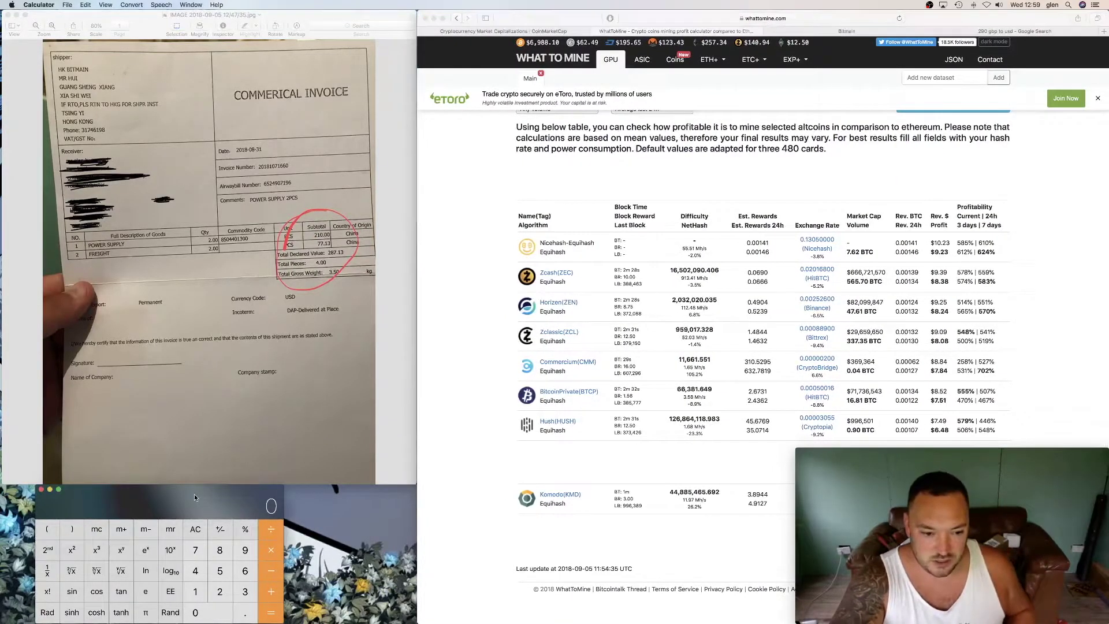
pyautogui.click(195, 550)
pyautogui.click(245, 551)
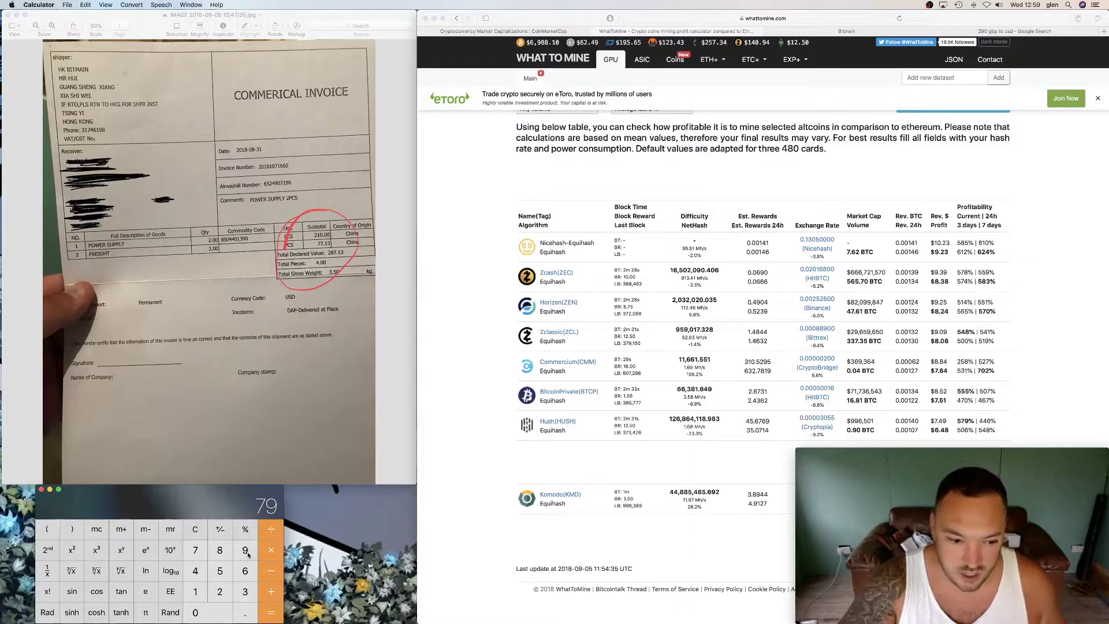
pyautogui.click(246, 590)
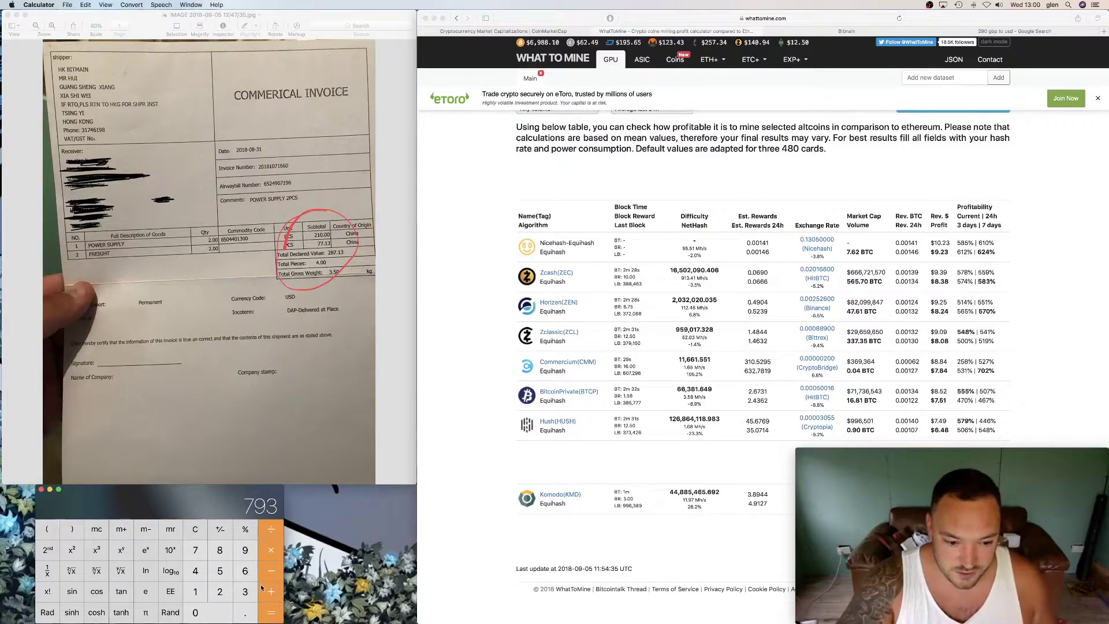
pyautogui.click(269, 592)
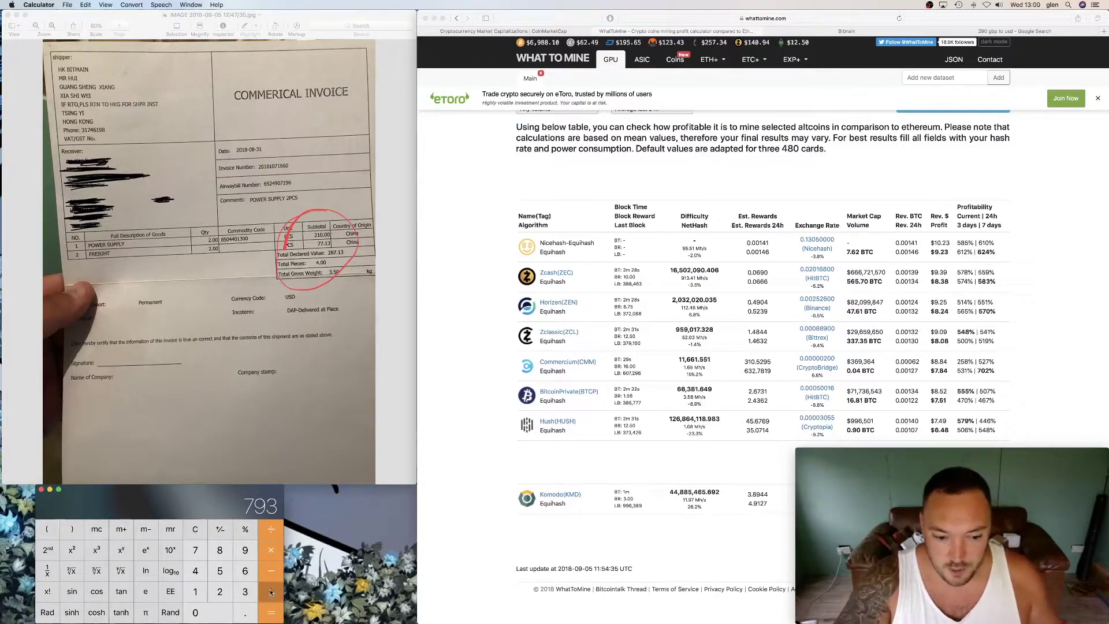
pyautogui.click(199, 592)
pyautogui.click(199, 612)
pyautogui.click(221, 571)
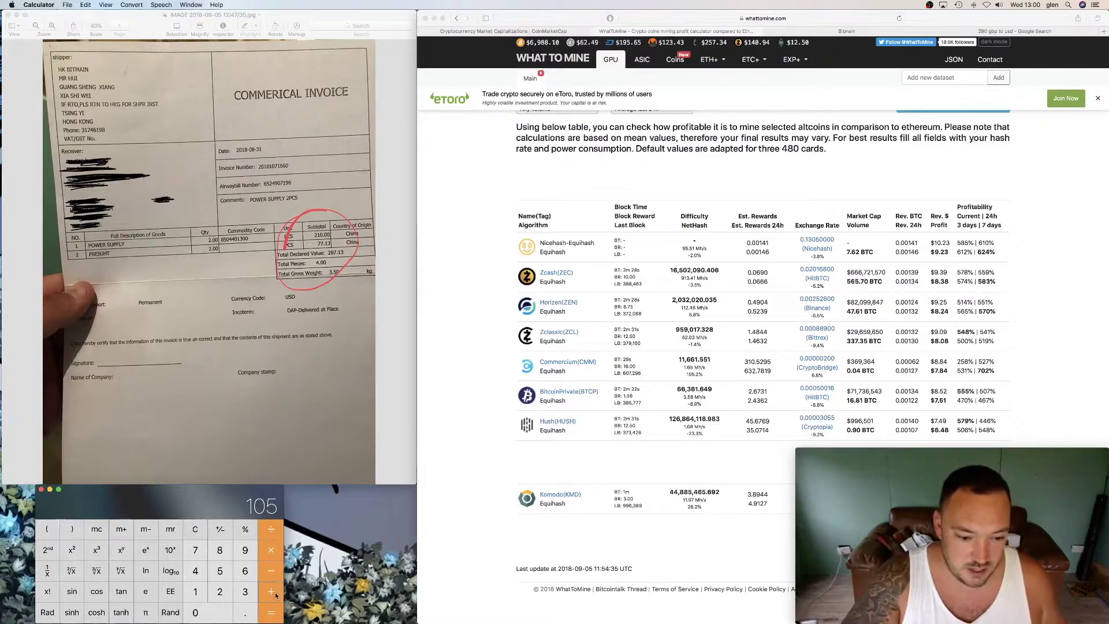
pyautogui.click(272, 613)
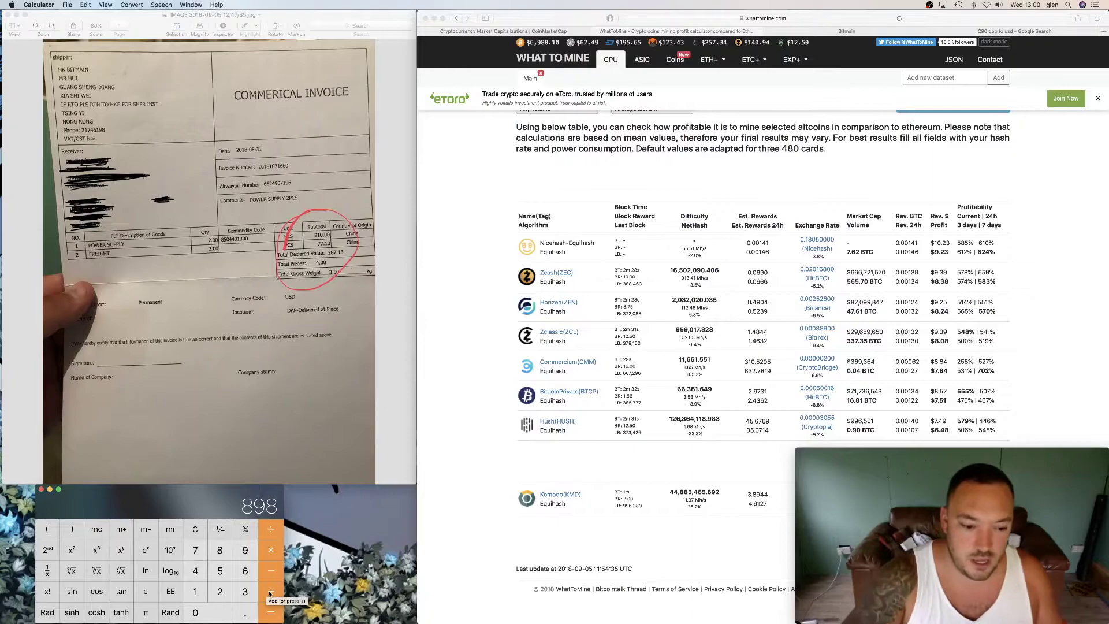
# Add 120 to the running cost total
pyautogui.click(270, 593)
pyautogui.click(194, 592)
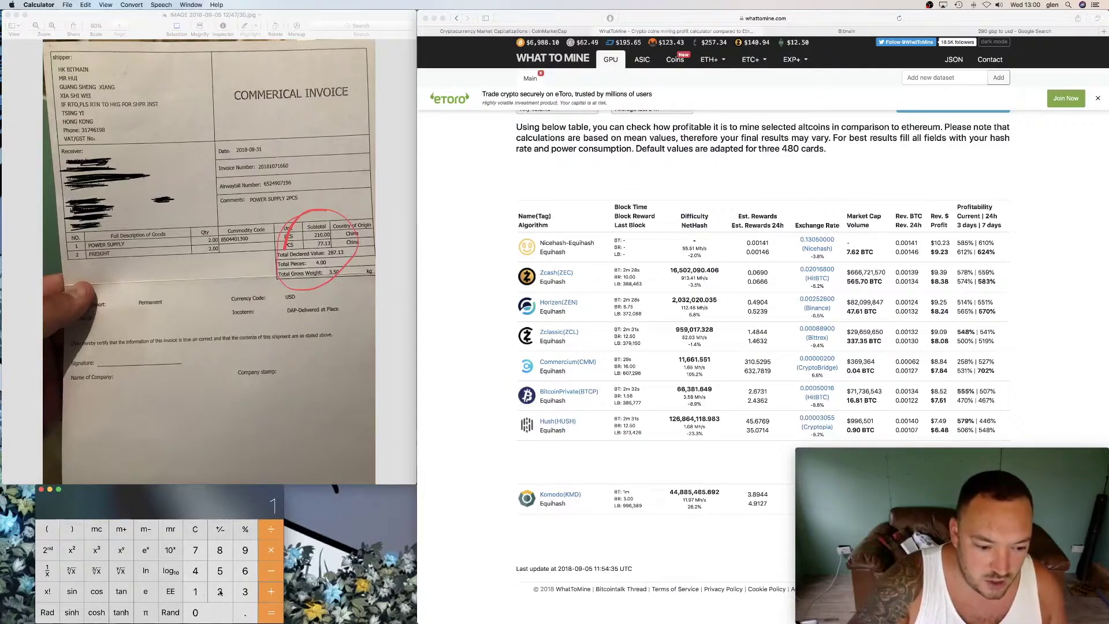
pyautogui.click(220, 592)
pyautogui.click(215, 616)
pyautogui.click(272, 615)
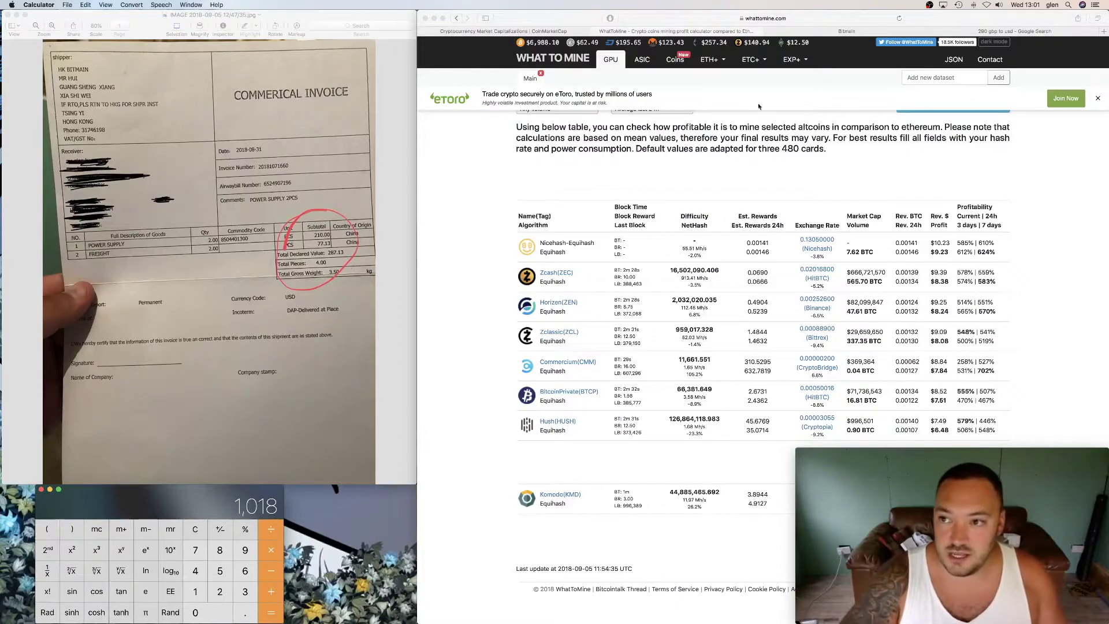
# Consult the 290 GBP to USD conversion page and add 185 to the running cost total in Calculator
pyautogui.click(974, 31)
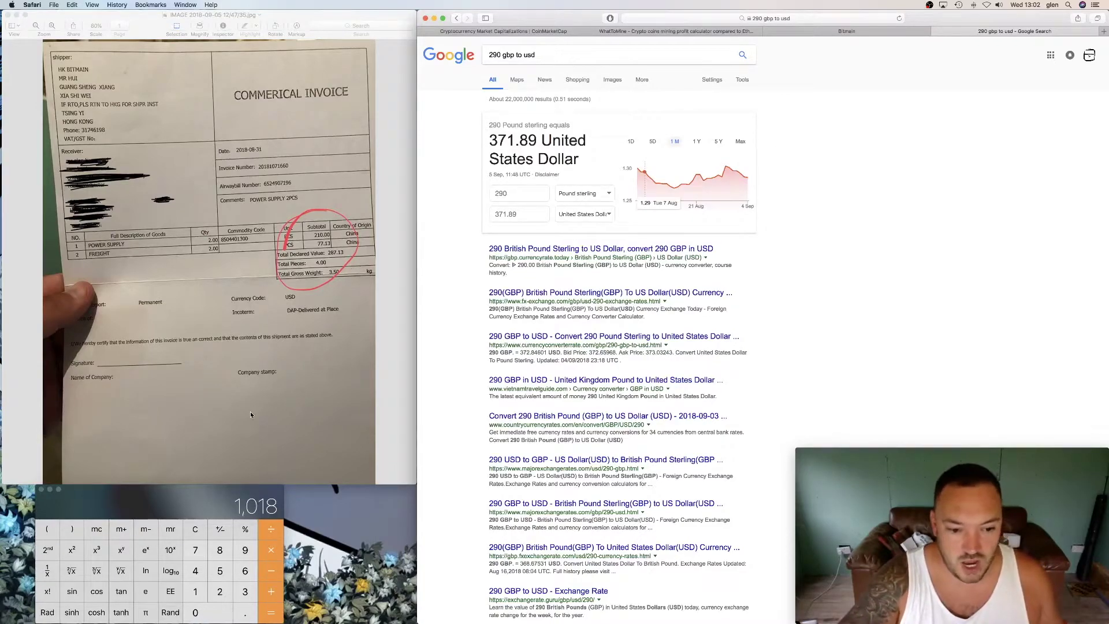
pyautogui.click(248, 521)
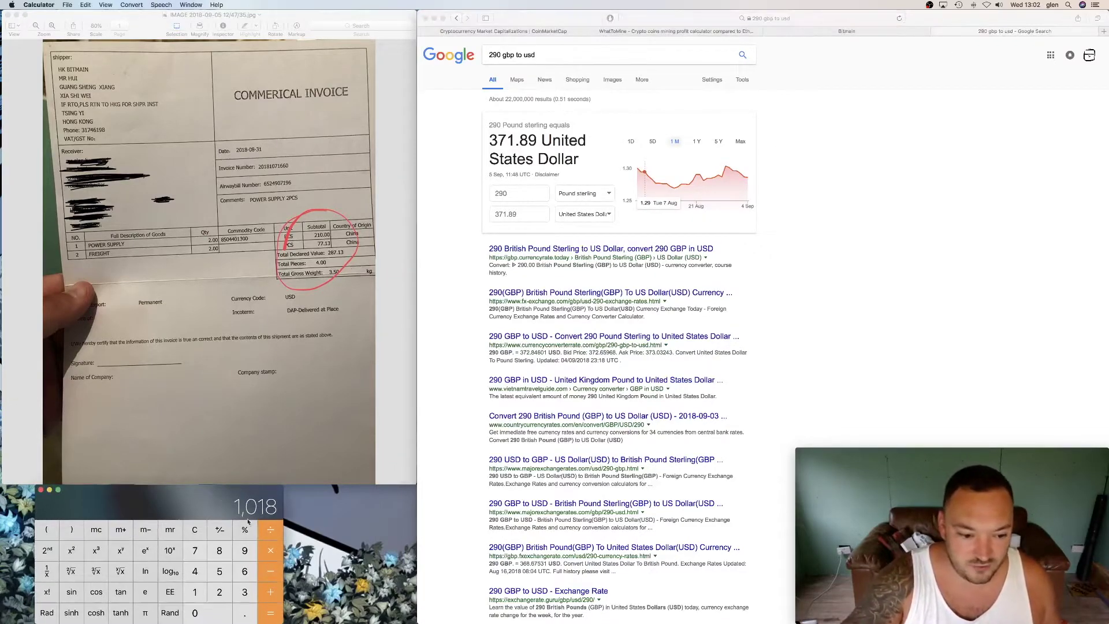
pyautogui.click(271, 595)
pyautogui.click(195, 592)
pyautogui.click(219, 551)
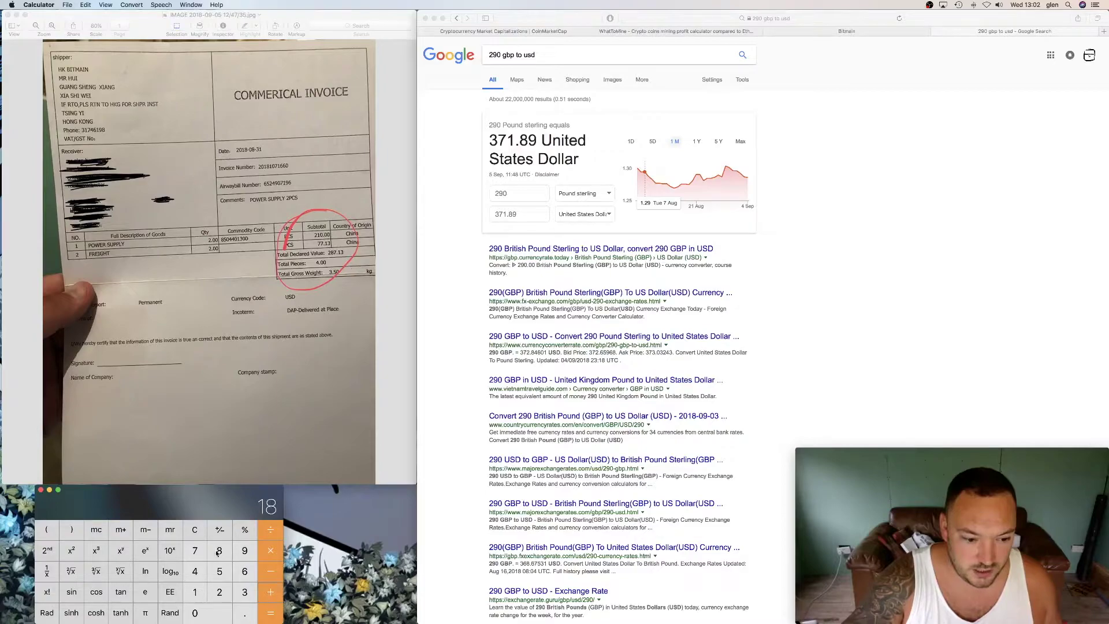
pyautogui.click(220, 571)
# Divide the total cost by 250 to get the payback time in months
pyautogui.click(279, 551)
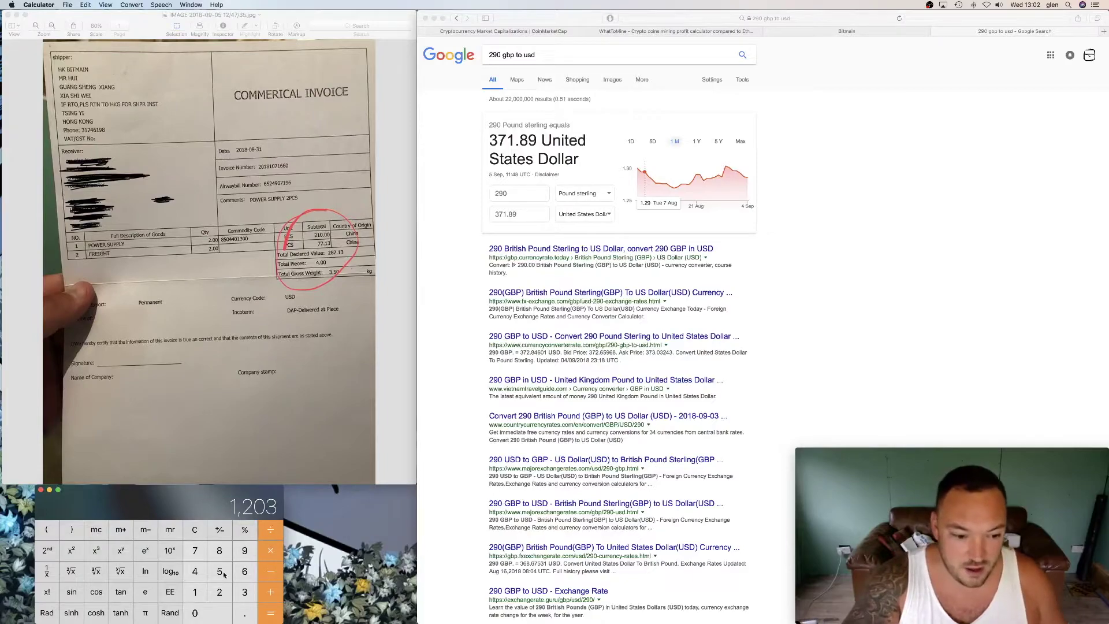
pyautogui.click(219, 591)
pyautogui.write('50')
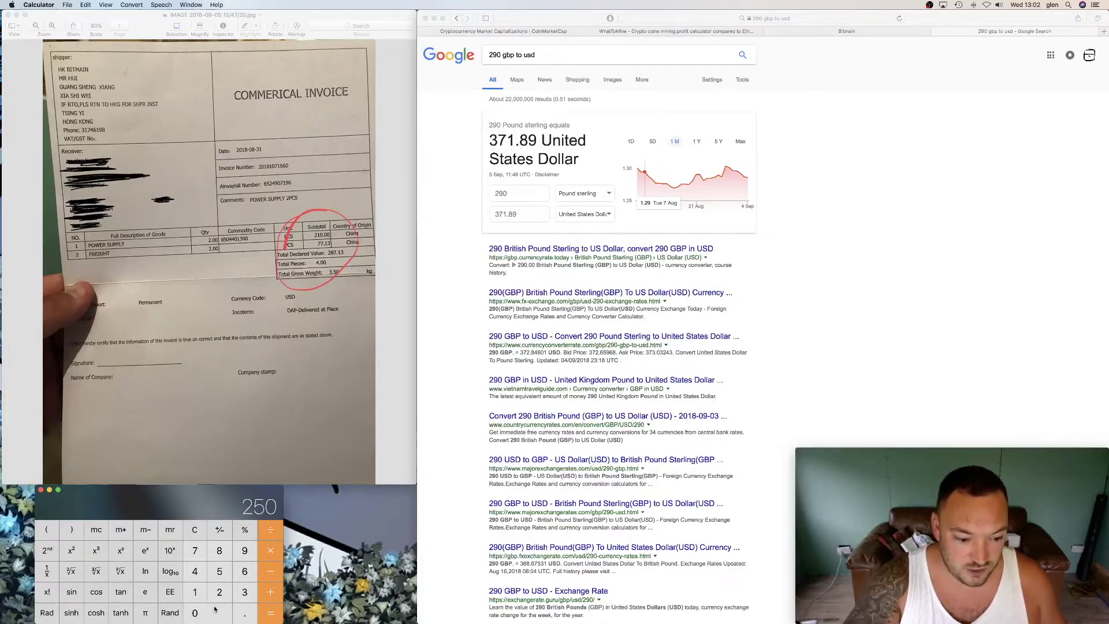
pyautogui.click(267, 612)
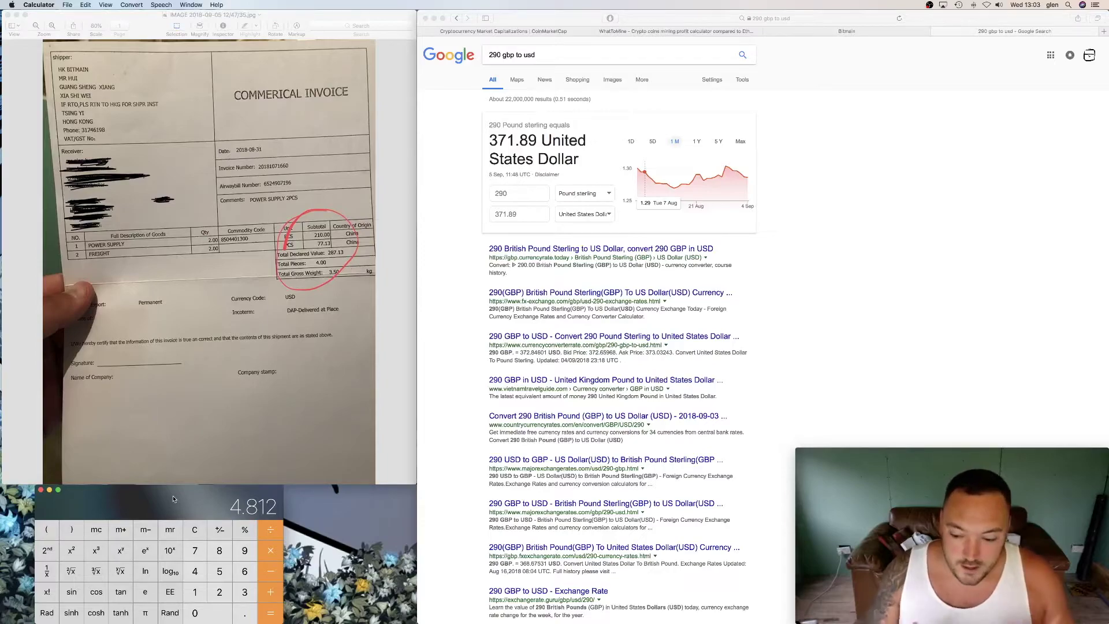
# Widen the browser window back to full screen width and return to the WhatToMine page after viewing the Bitmain shop
pyautogui.click(420, 492)
pyautogui.moveTo(416, 490); pyautogui.dragTo(1, 328)
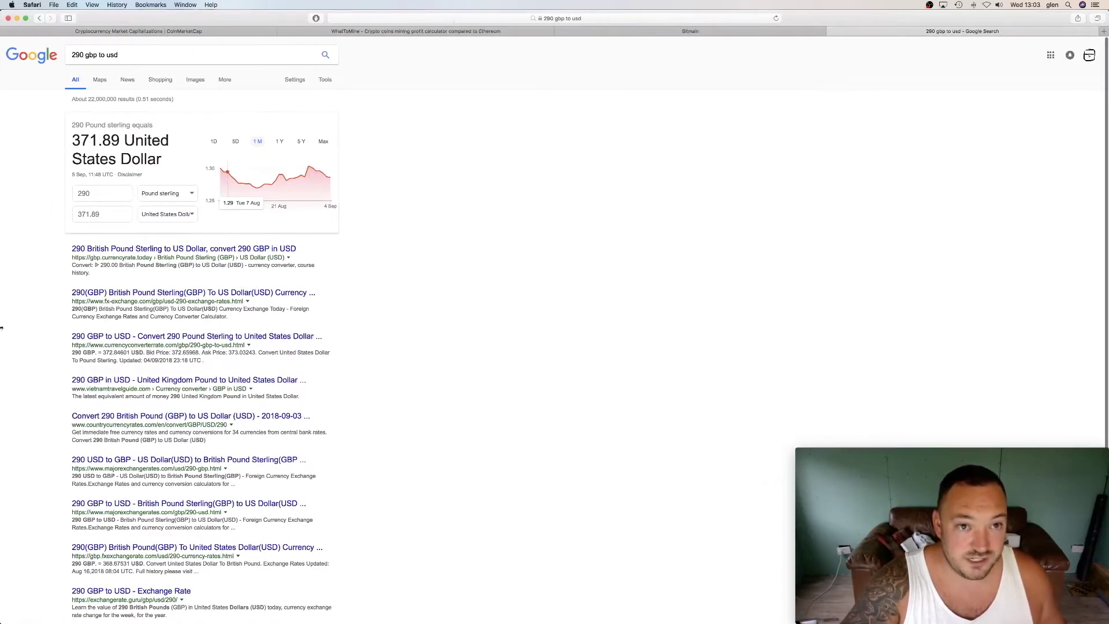
pyautogui.click(628, 30)
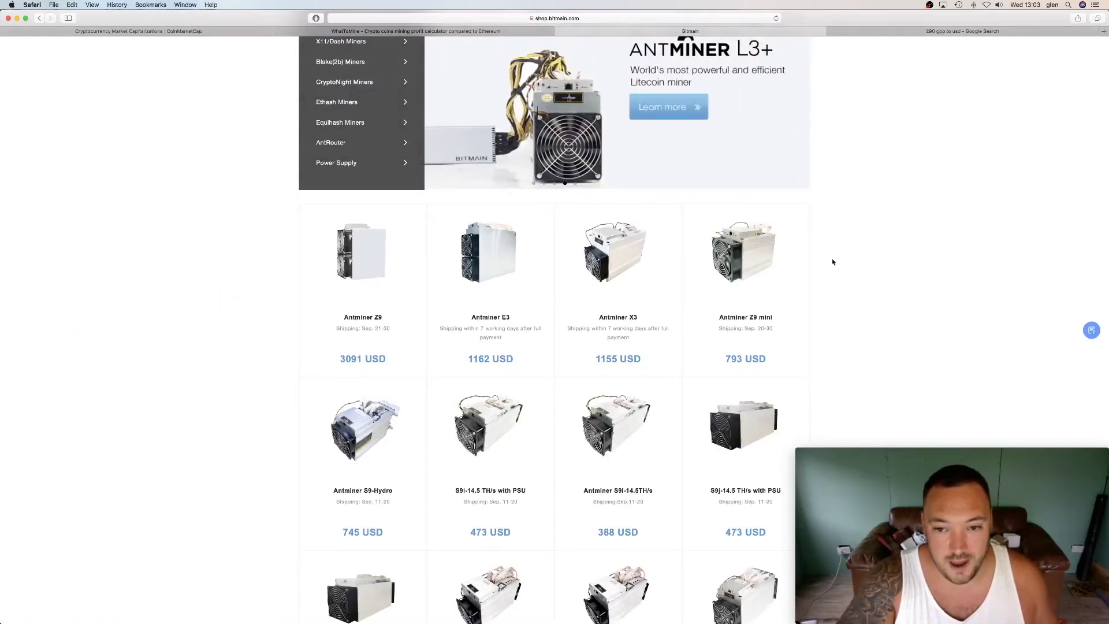
pyautogui.click(476, 30)
# Set the Equihash hash rate to 40800 h/s in the WhatToMine form
pyautogui.scroll(5, 731, 269)
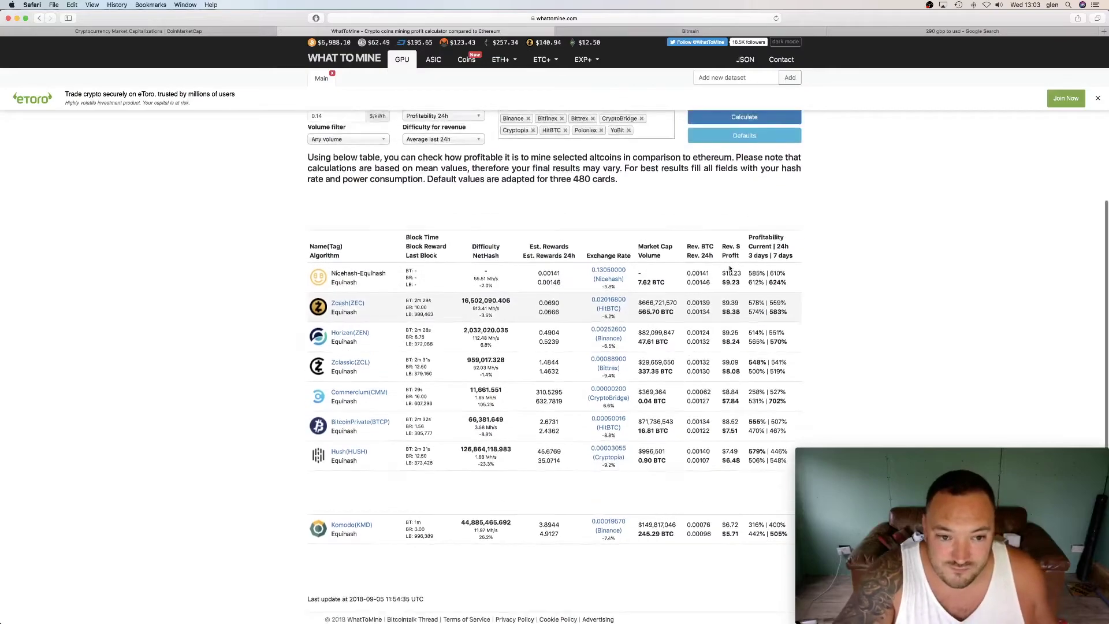
pyautogui.scroll(3, 731, 268)
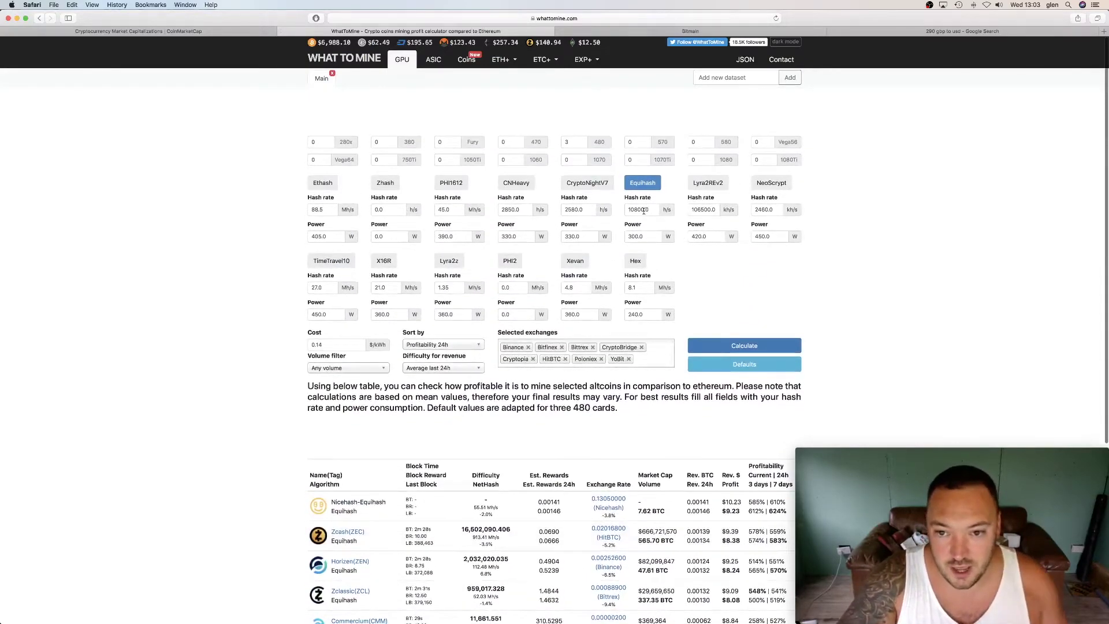
pyautogui.click(649, 210)
pyautogui.doubleClick(649, 210)
pyautogui.press('BackSpace')
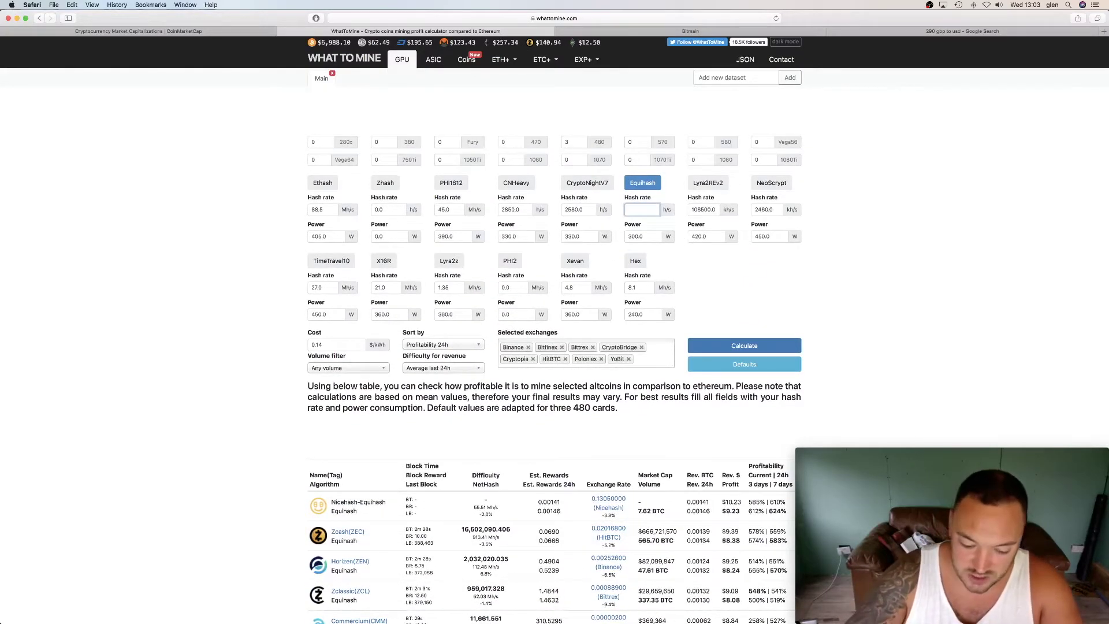
pyautogui.write('40800')
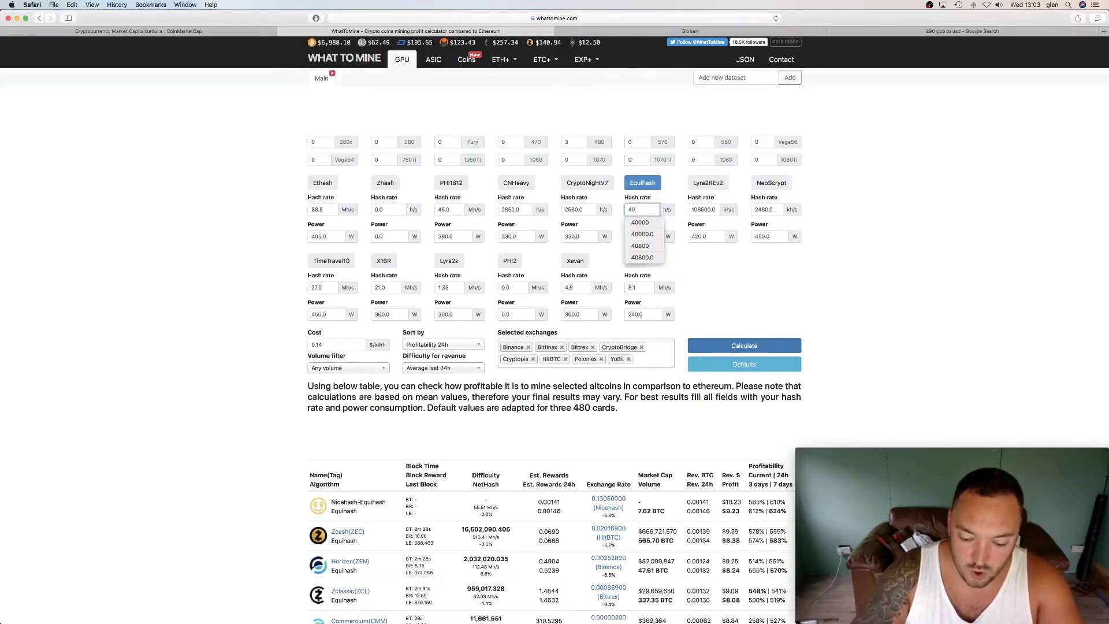
pyautogui.click(721, 273)
# Set the Equihash power to 1200 W and recalculate the coin profitability table
pyautogui.moveTo(649, 237); pyautogui.dragTo(625, 236)
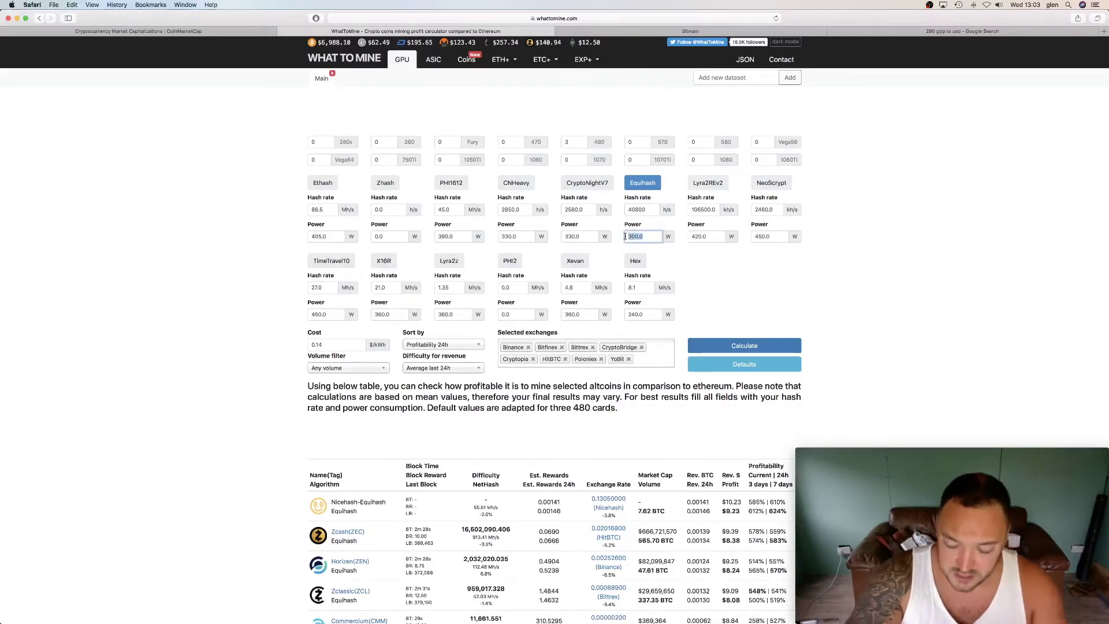
pyautogui.press('BackSpace')
pyautogui.write('12')
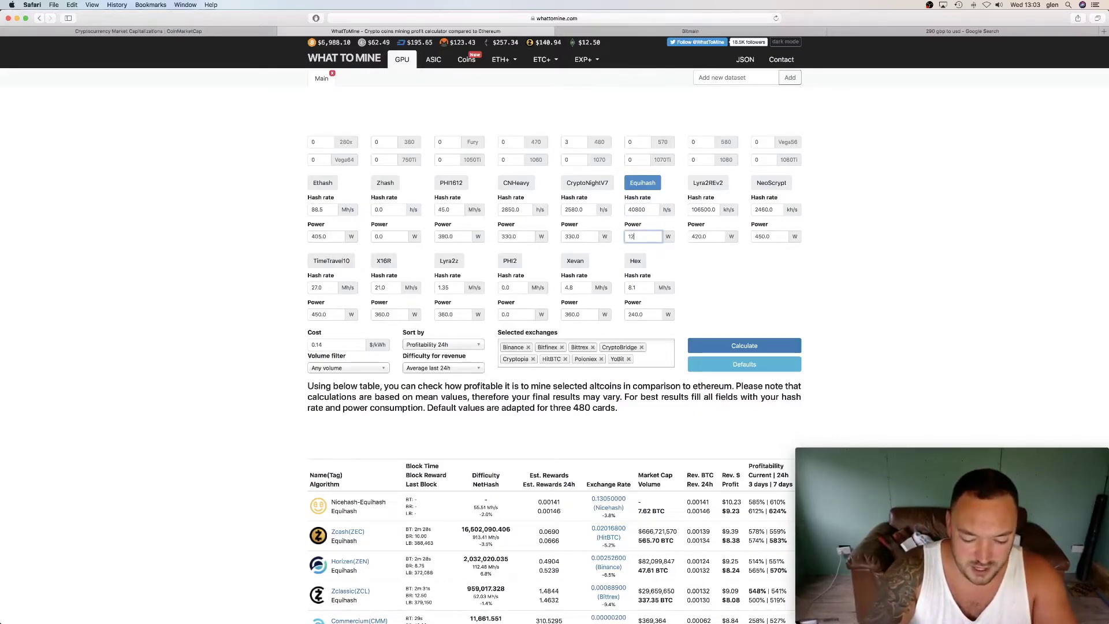
pyautogui.write('50')
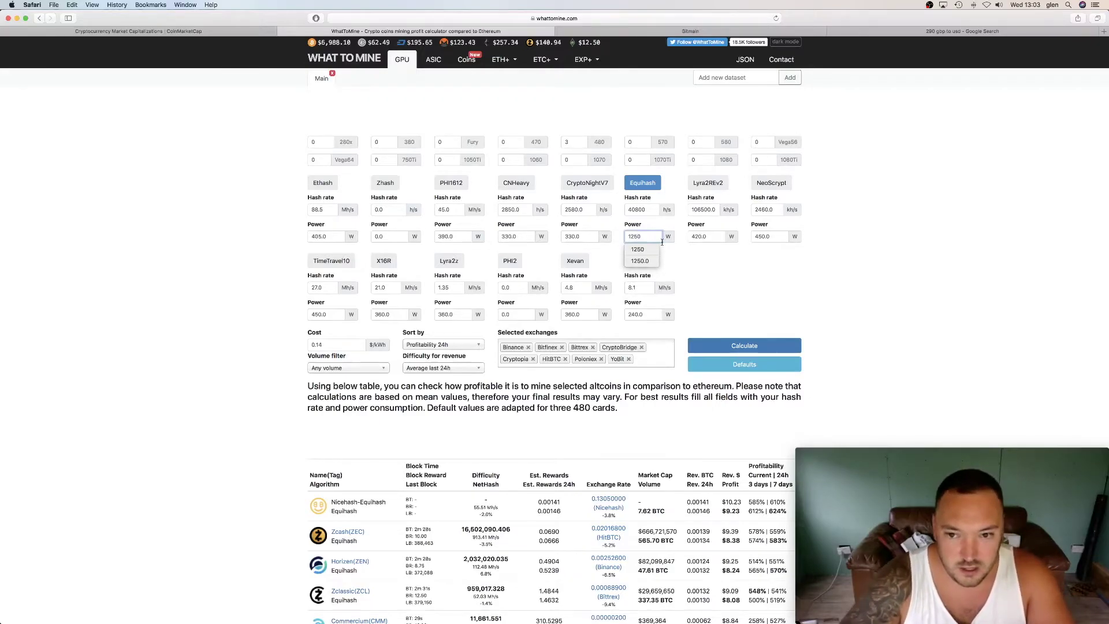
pyautogui.click(699, 279)
pyautogui.click(635, 237)
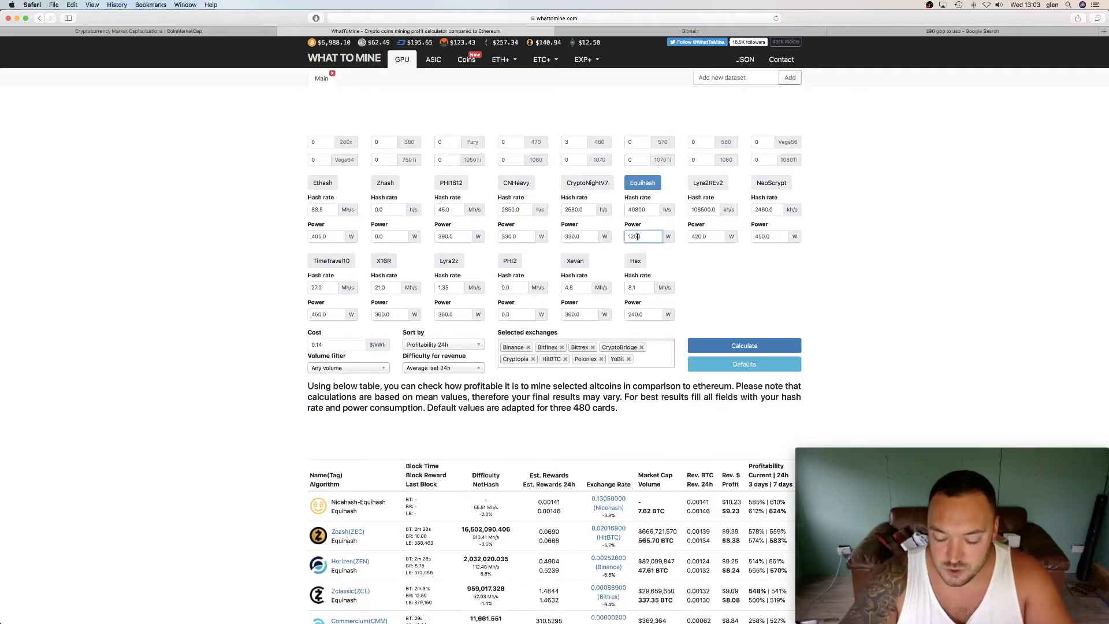
pyautogui.press('BackSpace')
pyautogui.write('0')
pyautogui.click(693, 272)
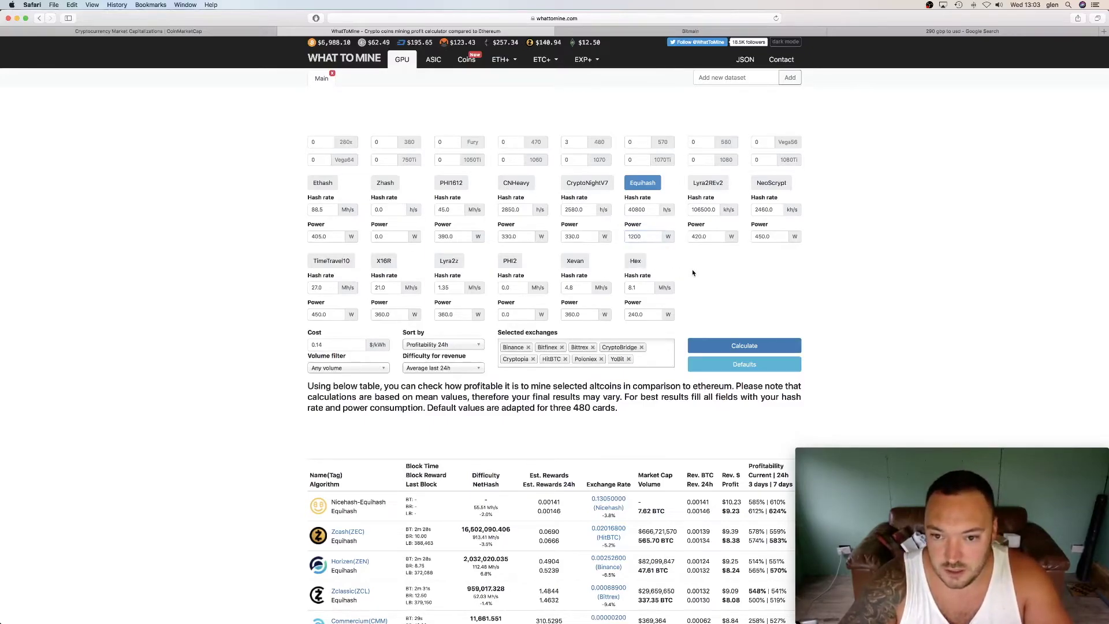
pyautogui.click(745, 345)
pyautogui.scroll(-5, 875, 370)
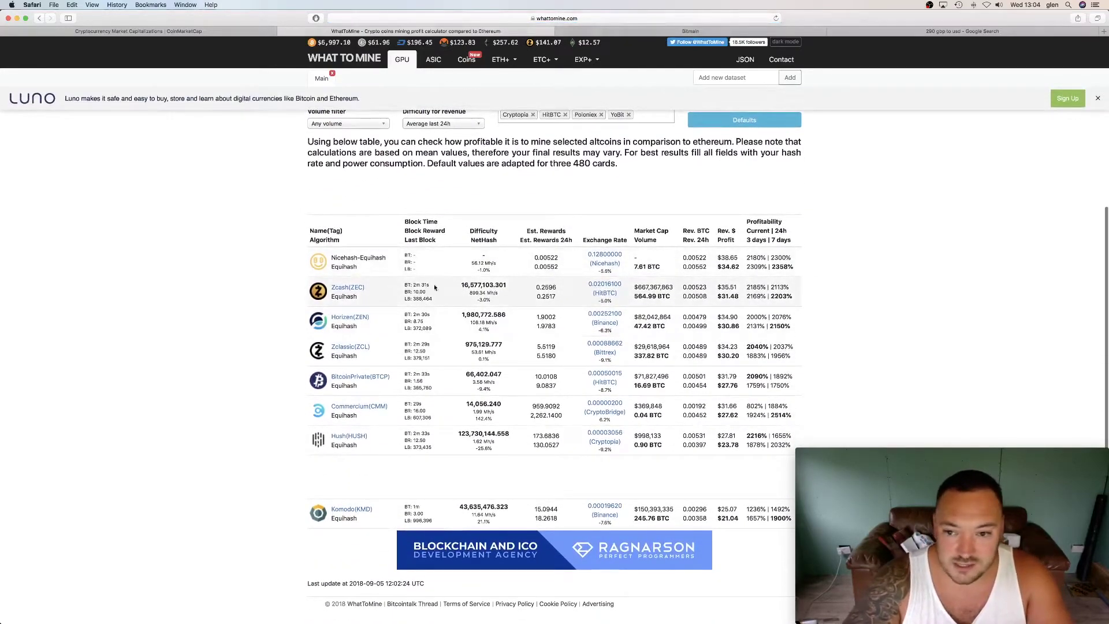
# Switch to Calculator and move its window into the empty space beside the profitability table
pyautogui.moveTo(520, 622)
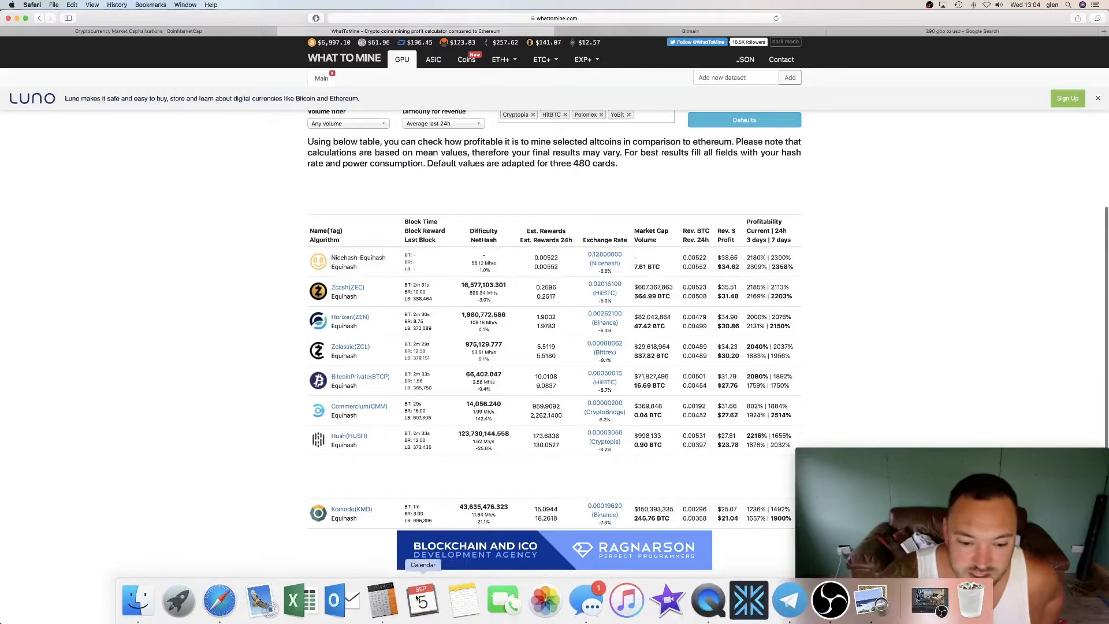
pyautogui.click(382, 601)
pyautogui.moveTo(204, 504); pyautogui.dragTo(218, 259)
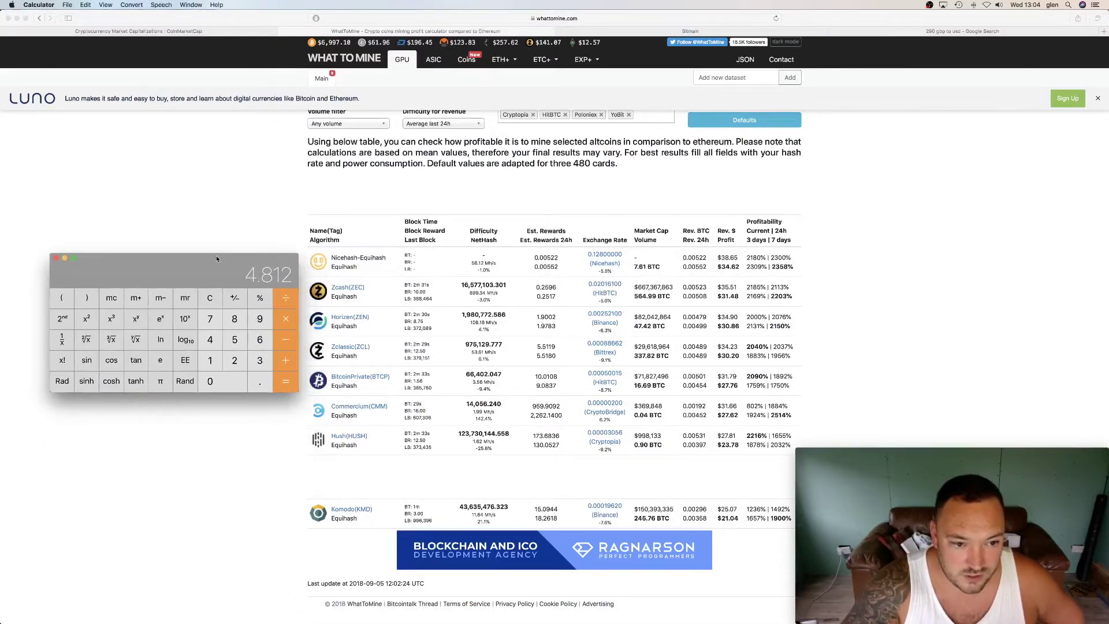
# Clear the old result and multiply the Zcash daily profit of 31.48 by 30
pyautogui.click(210, 298)
pyautogui.click(260, 361)
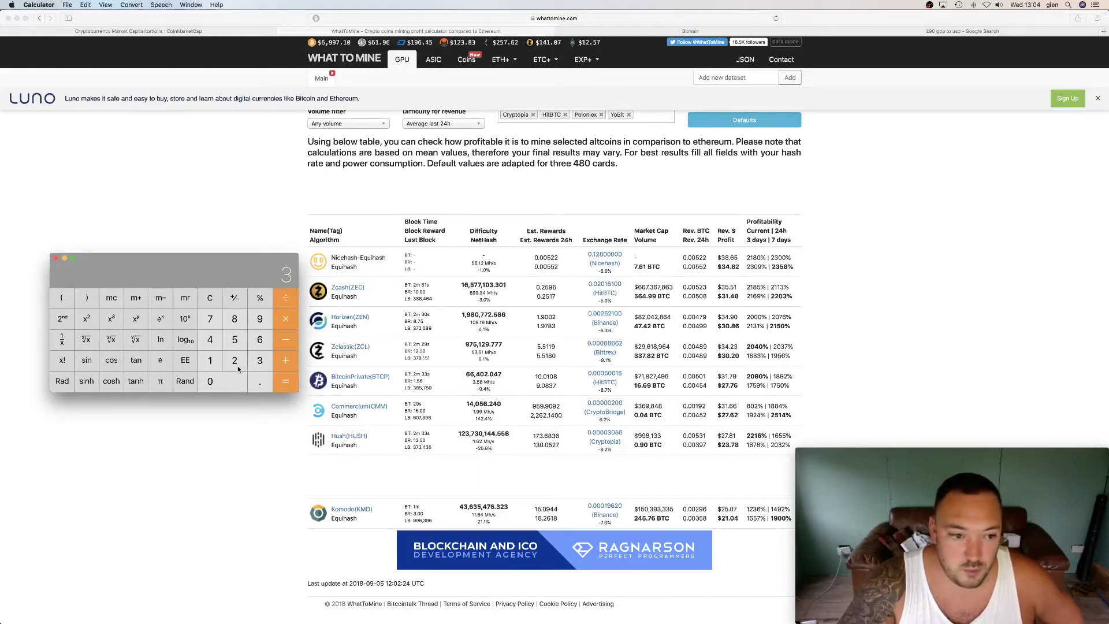
pyautogui.click(209, 360)
pyautogui.click(260, 381)
pyautogui.click(212, 341)
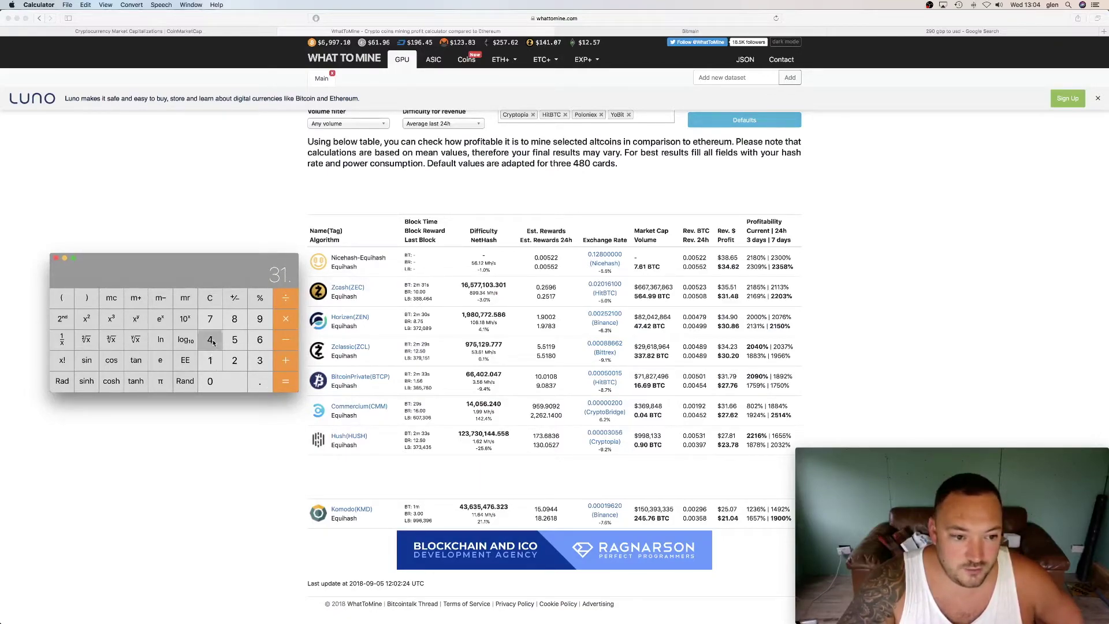
pyautogui.click(234, 319)
pyautogui.click(283, 324)
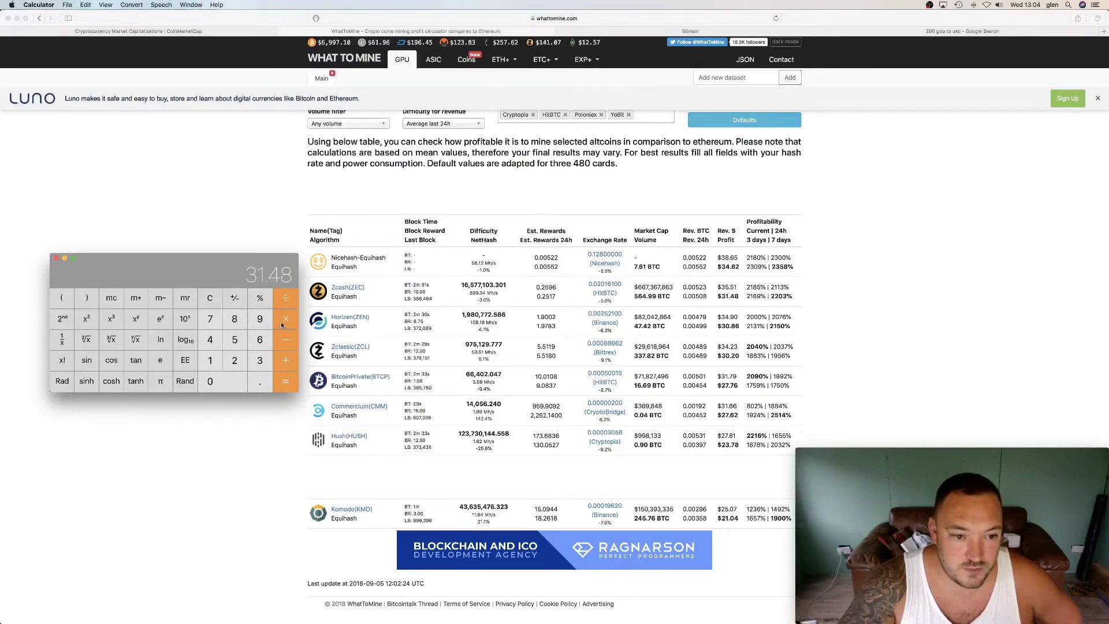
pyautogui.click(260, 361)
pyautogui.click(209, 386)
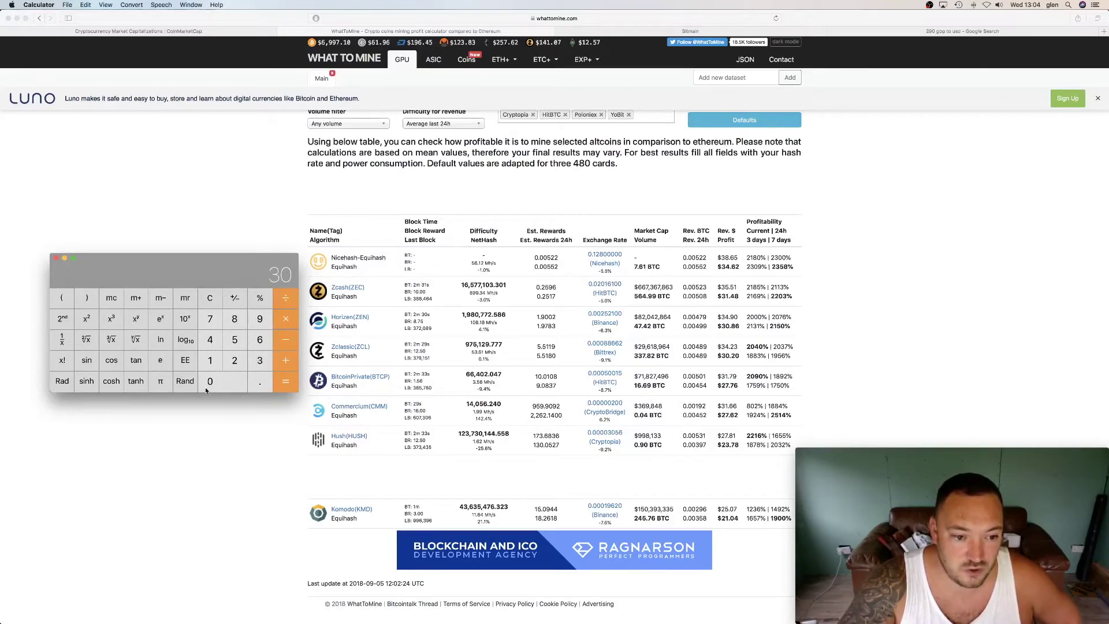
pyautogui.click(283, 384)
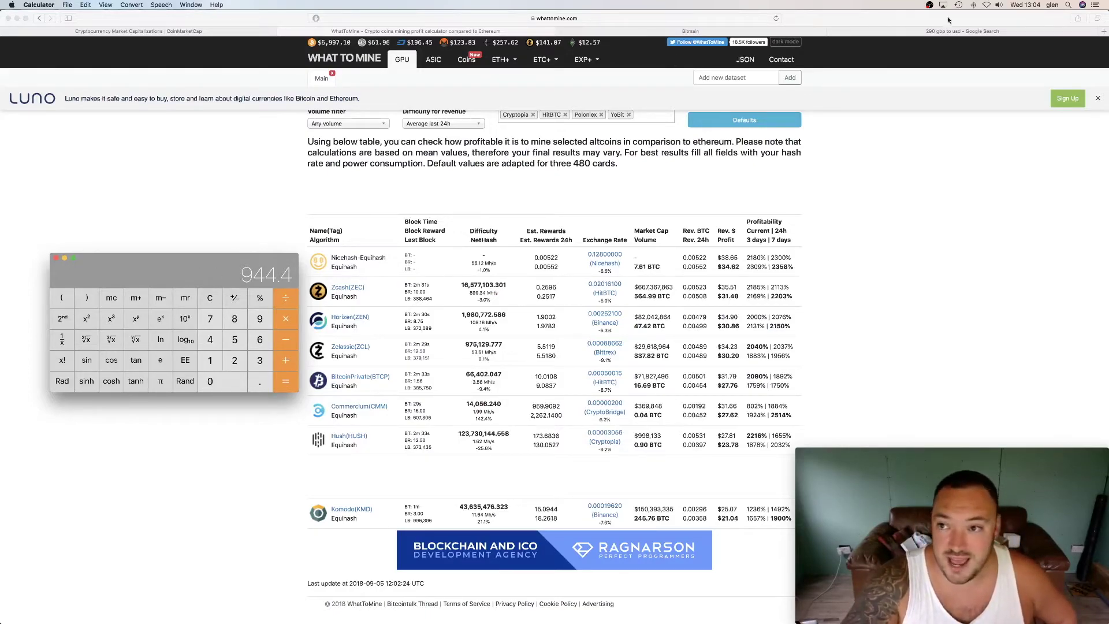
# Show the Bitmain shop page and, in a cleared Calculator, add 105 to the Antminer Z9 price of 3091
pyautogui.click(696, 29)
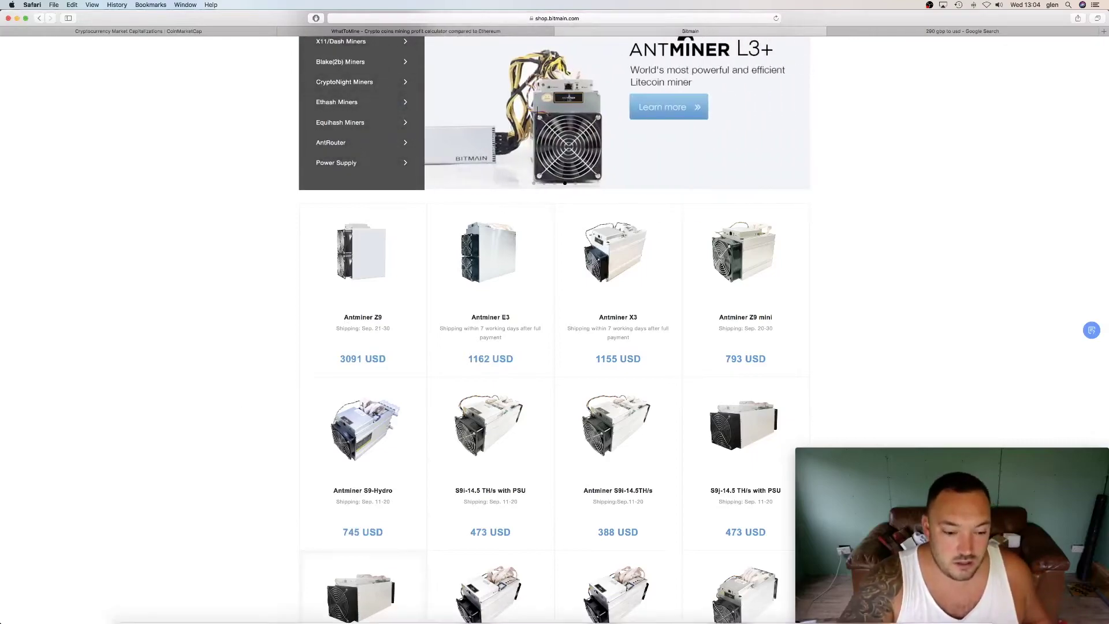
pyautogui.click(387, 601)
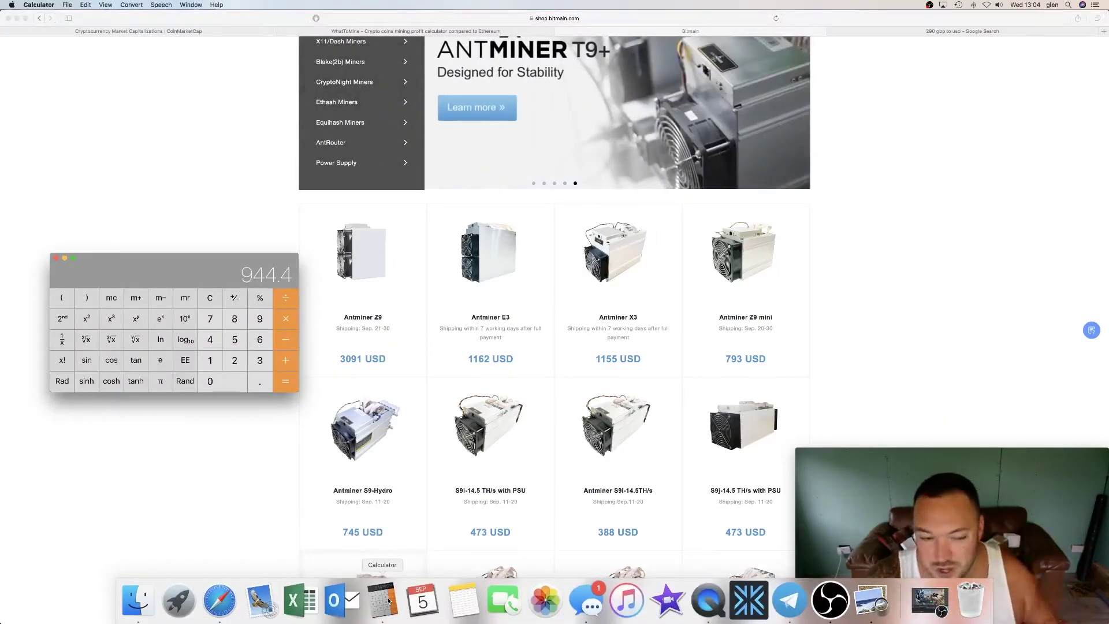
pyautogui.click(210, 297)
pyautogui.click(259, 360)
pyautogui.click(222, 381)
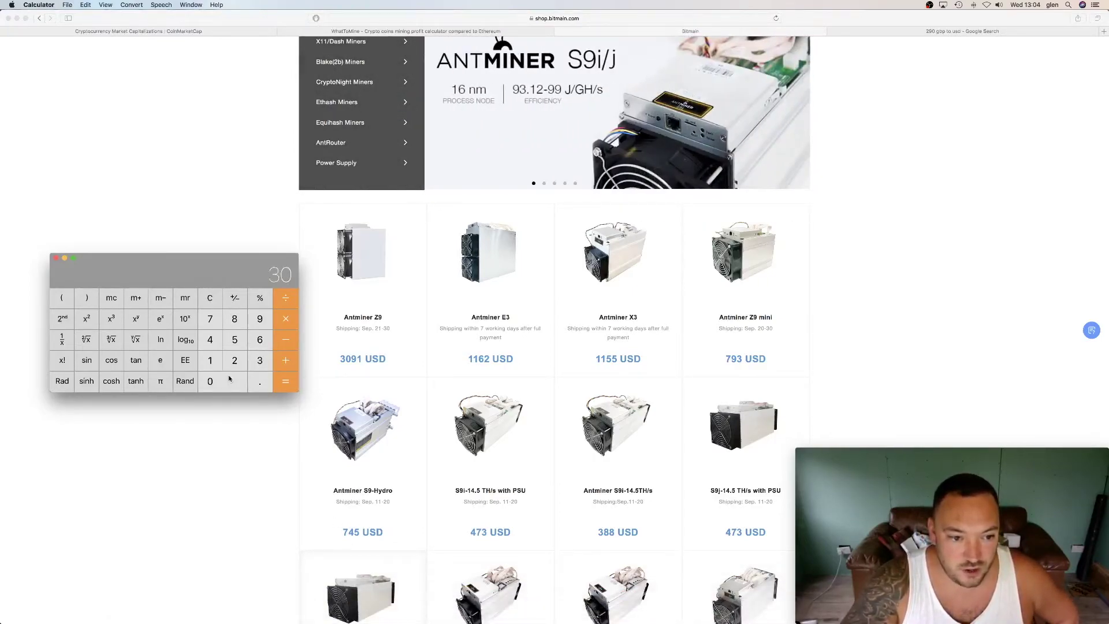
pyautogui.click(259, 319)
pyautogui.click(212, 361)
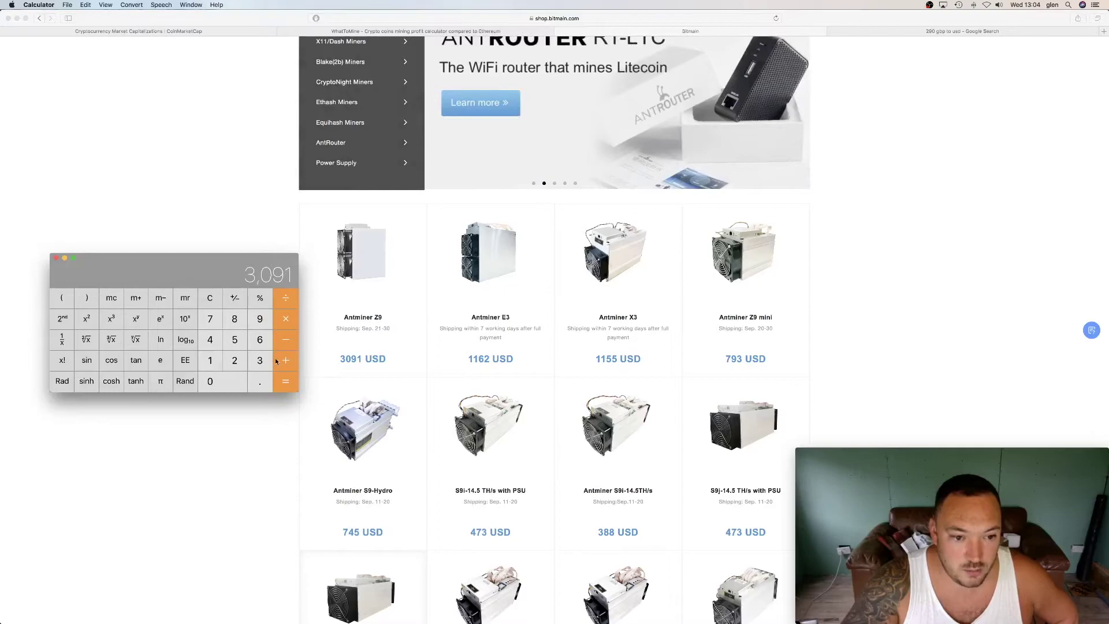
pyautogui.click(277, 361)
pyautogui.click(209, 360)
pyautogui.click(220, 381)
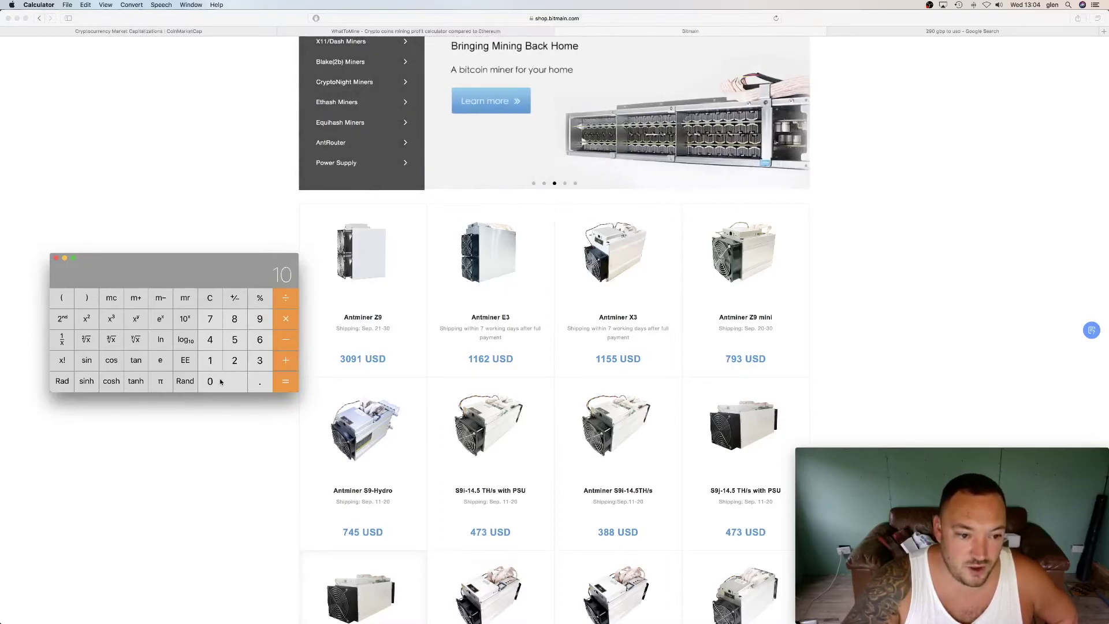
pyautogui.click(234, 340)
pyautogui.click(285, 381)
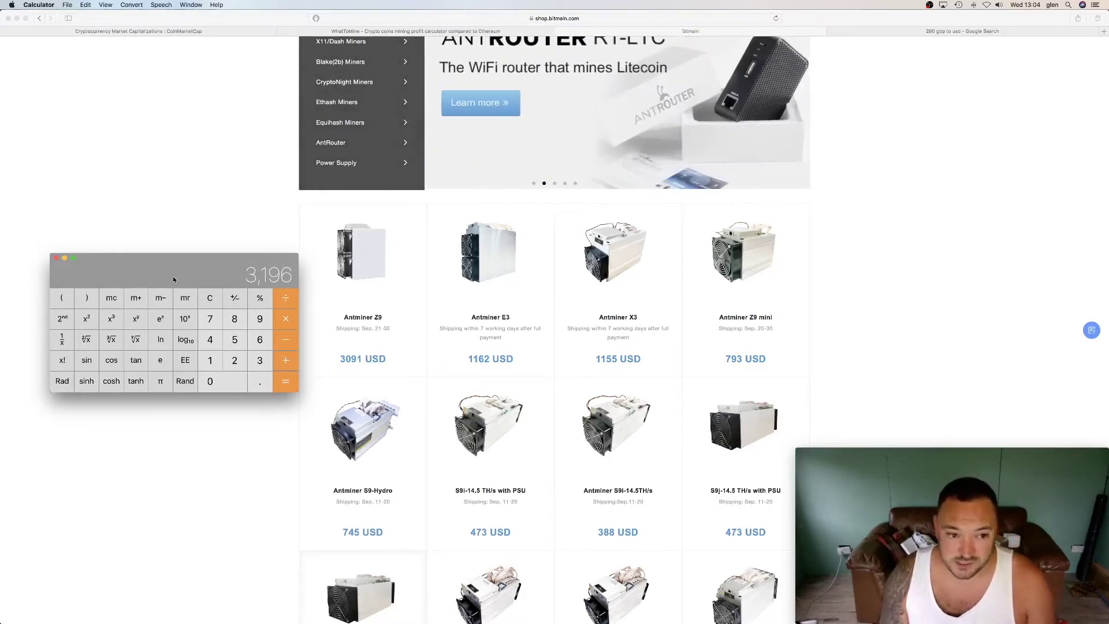
# Multiply the Antminer Z9 cost subtotal by 0.20
pyautogui.click(285, 319)
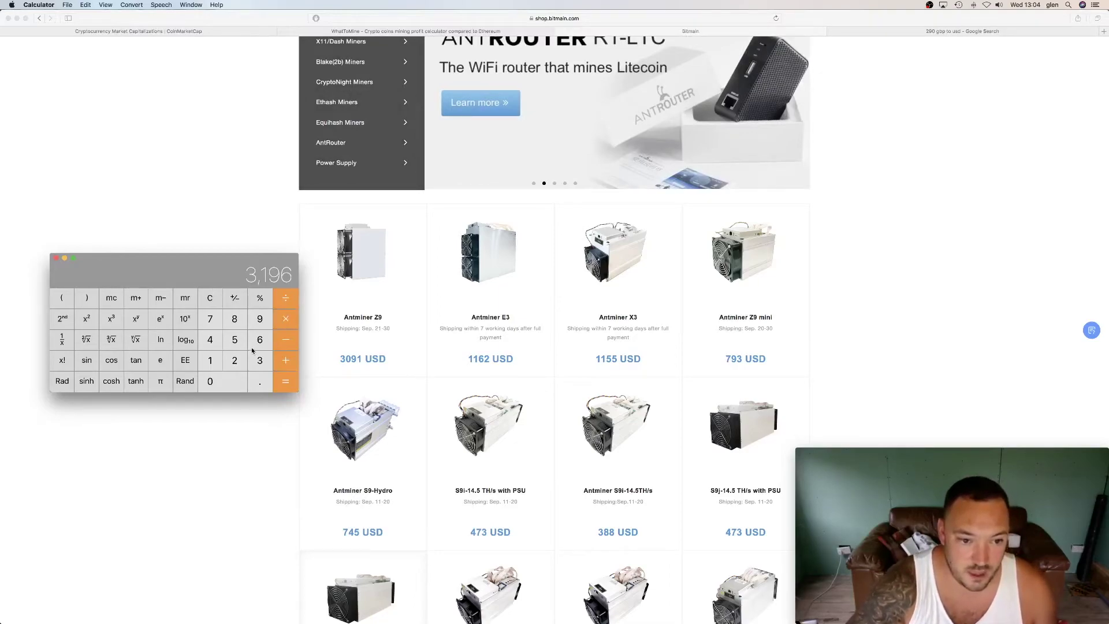
pyautogui.click(255, 381)
pyautogui.click(255, 381)
pyautogui.click(234, 360)
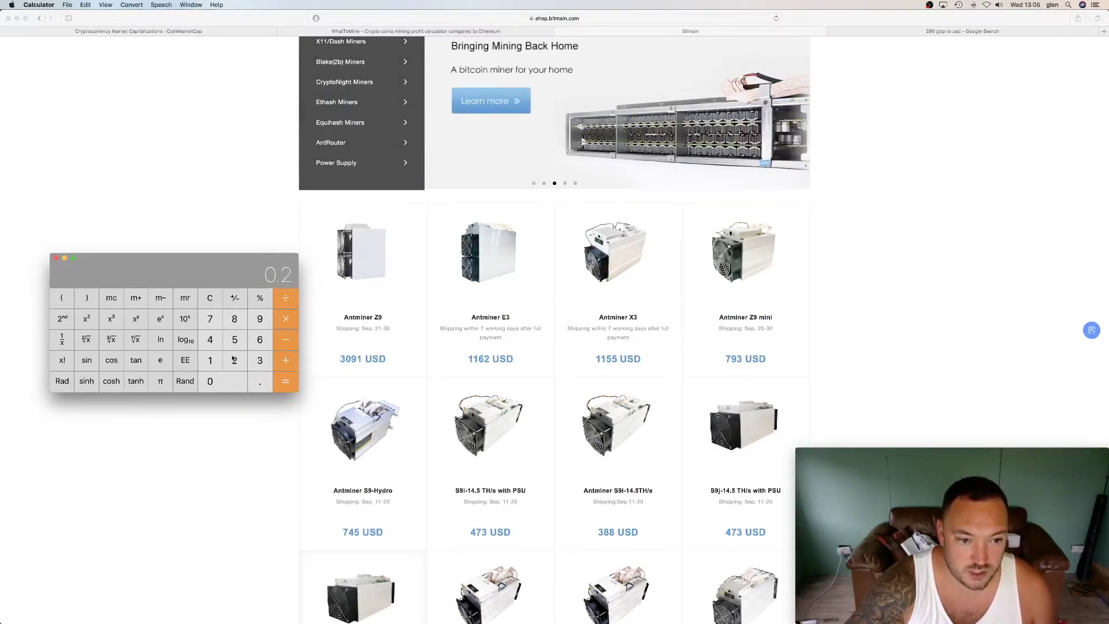
pyautogui.click(231, 381)
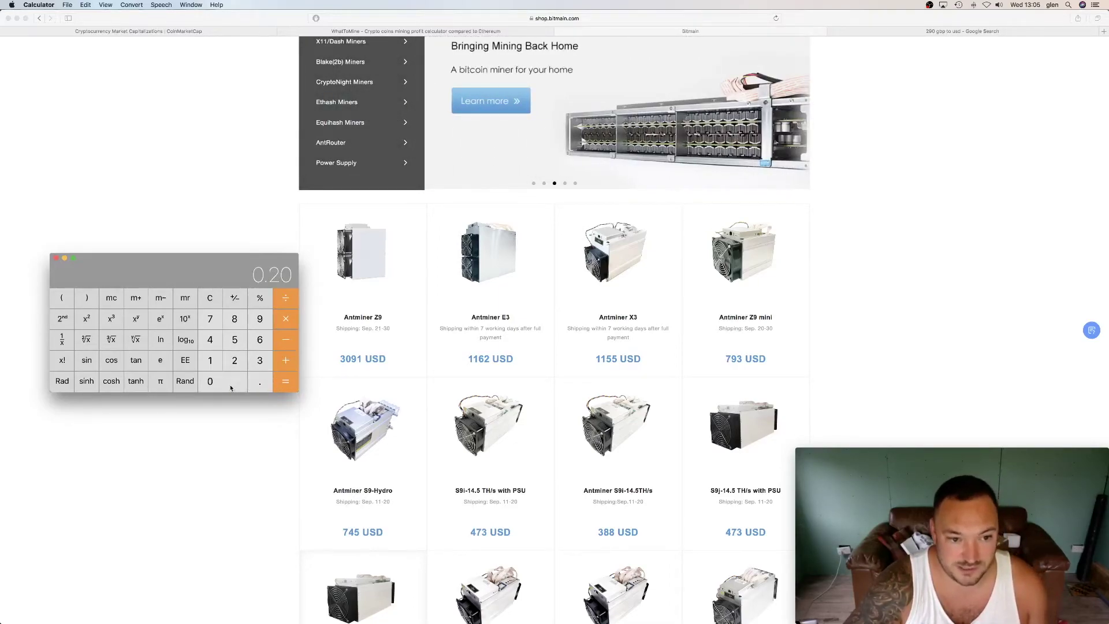
pyautogui.click(286, 386)
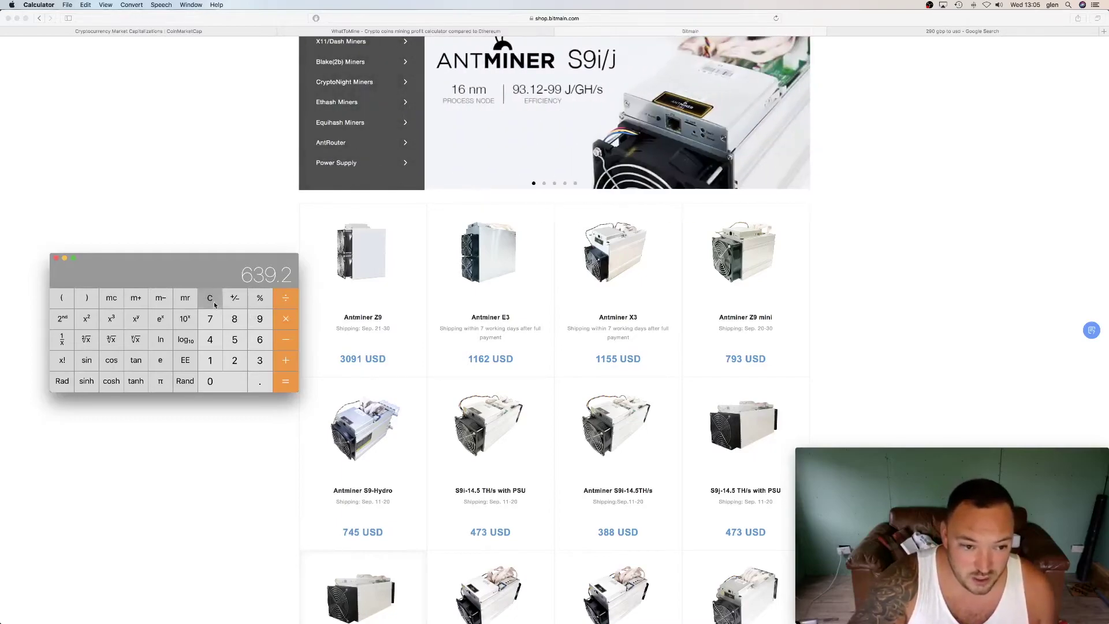
# Clear the calculator and add 105 to the Antminer Z9 price of 3091
pyautogui.click(212, 301)
pyautogui.click(260, 360)
pyautogui.click(222, 382)
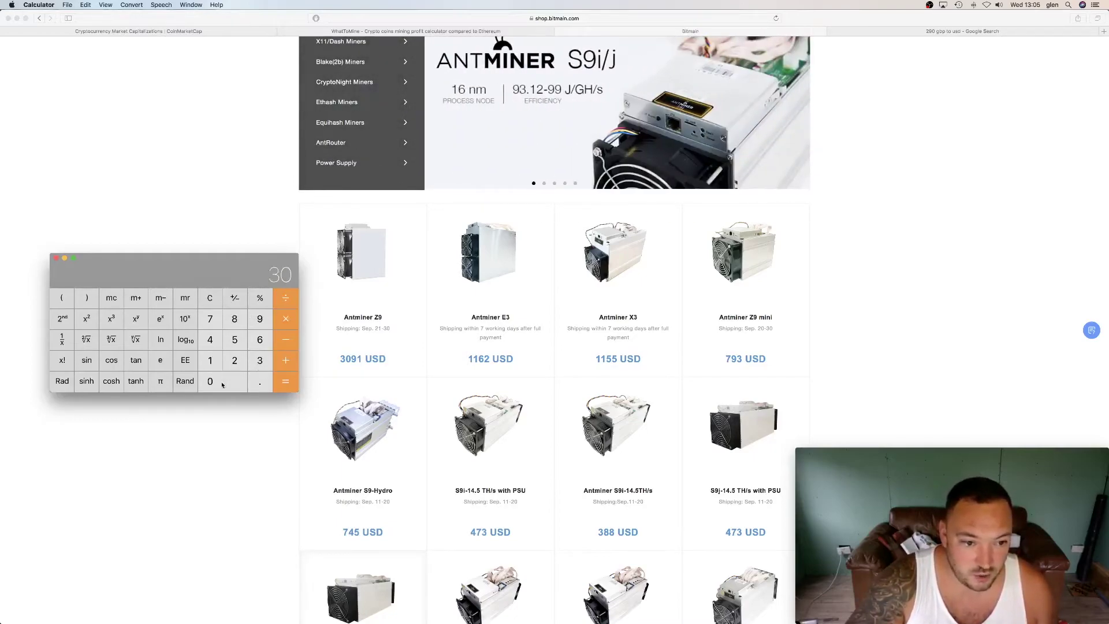
pyautogui.click(261, 318)
pyautogui.click(212, 360)
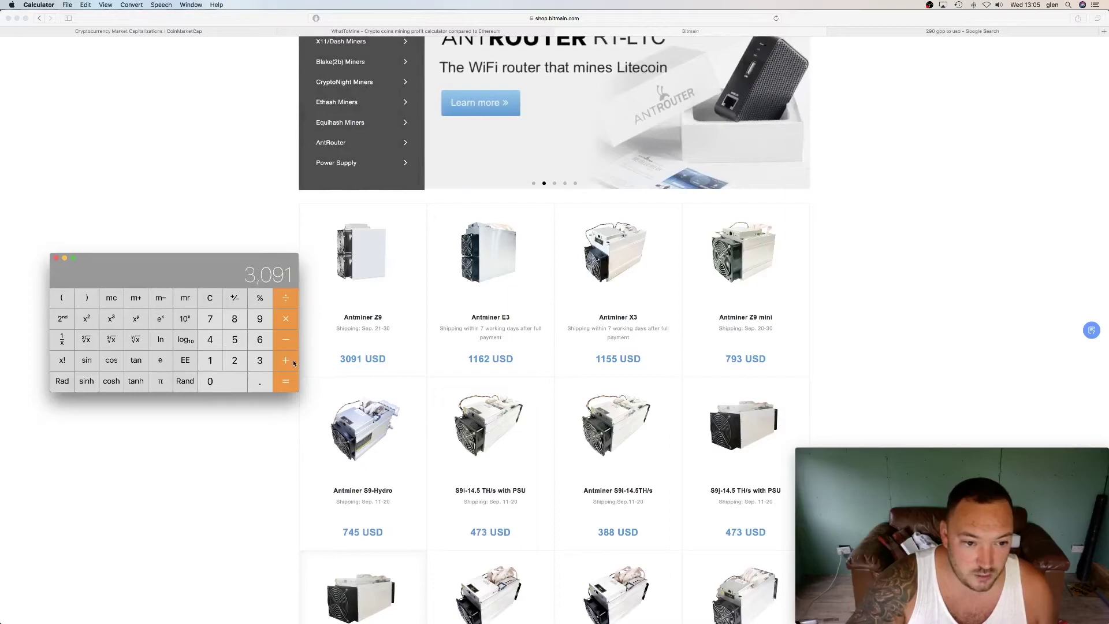
pyautogui.click(294, 363)
pyautogui.click(219, 363)
pyautogui.click(230, 379)
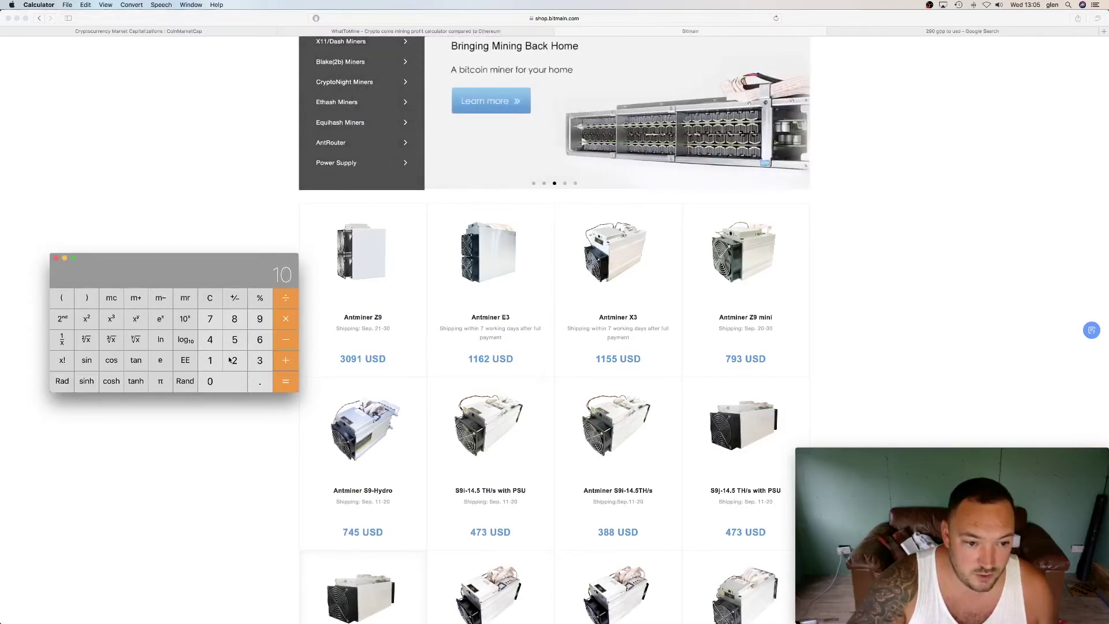
pyautogui.click(234, 340)
# Add 640 for the rounded 20 percent charge to get the Antminer Z9's total purchase cost
pyautogui.click(290, 362)
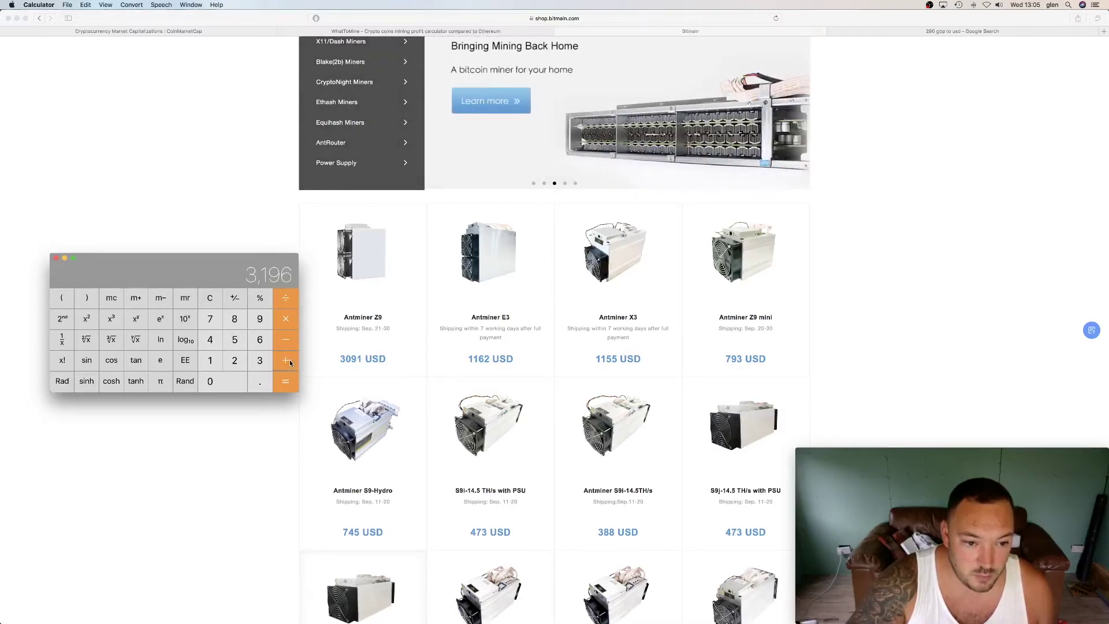
pyautogui.click(262, 342)
pyautogui.click(211, 340)
pyautogui.click(222, 380)
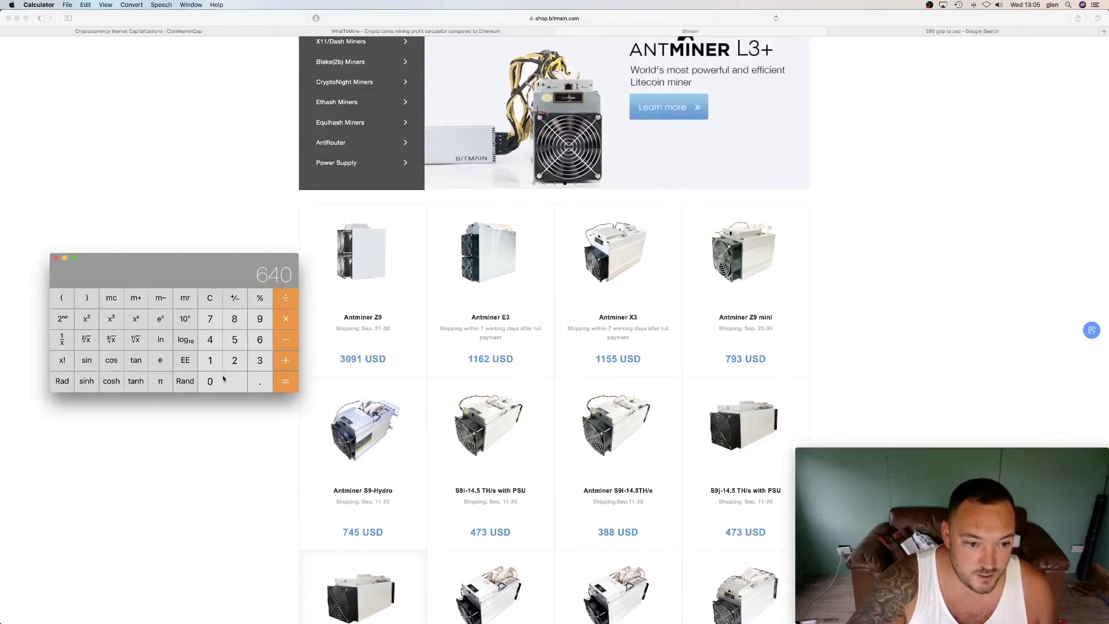
pyautogui.press('Return')
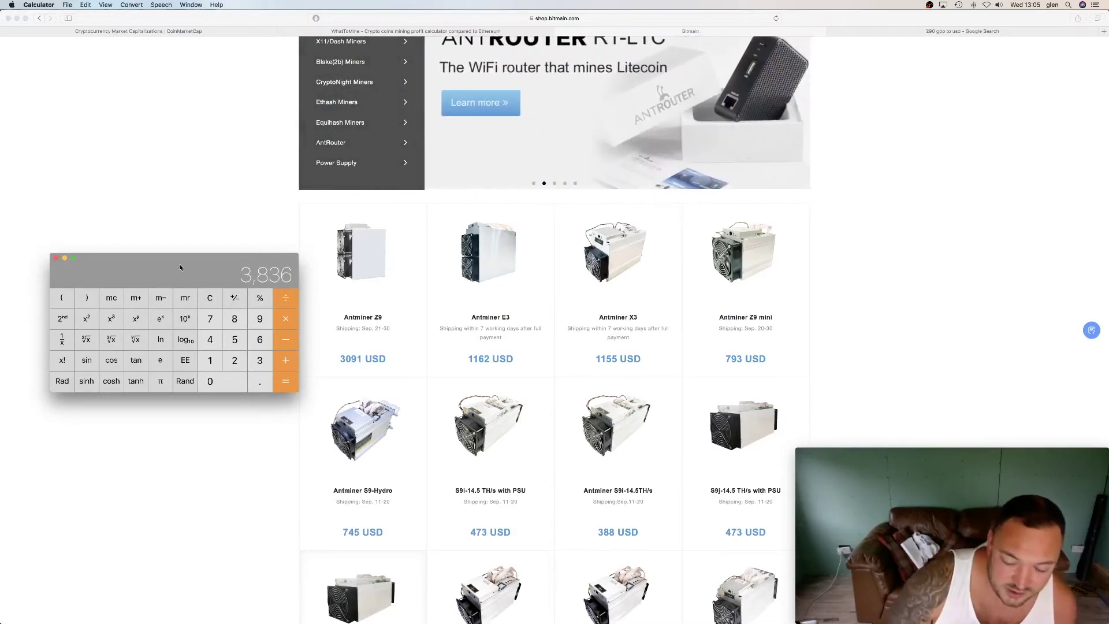
# Divide the Antminer Z9's total purchase cost by the rounded monthly profit of 940 to calculate its payback time
pyautogui.click(279, 300)
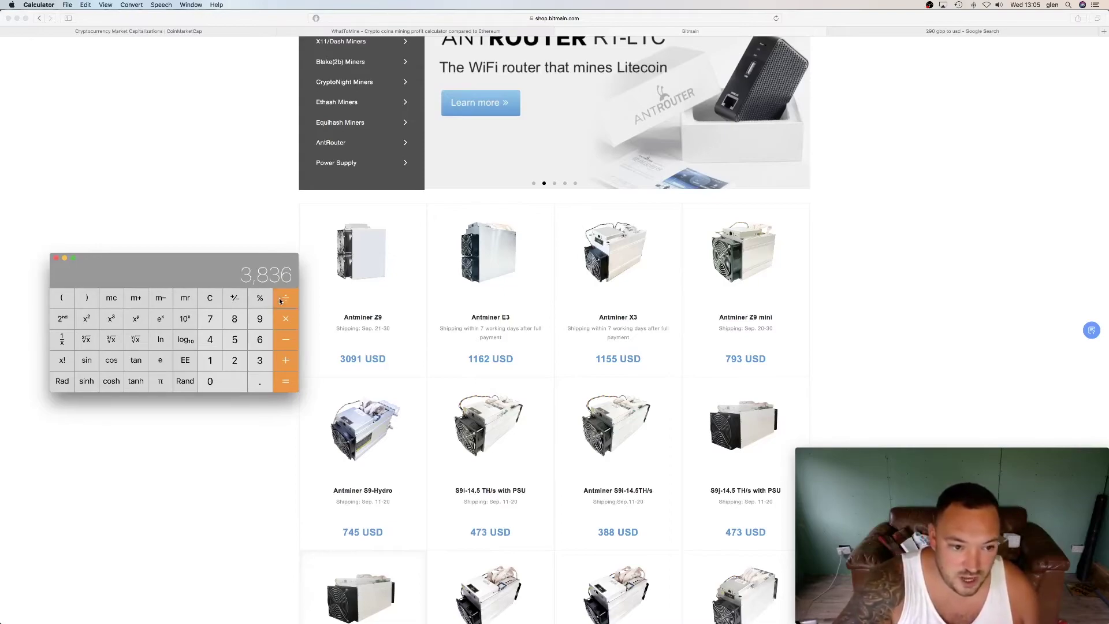
pyautogui.click(260, 319)
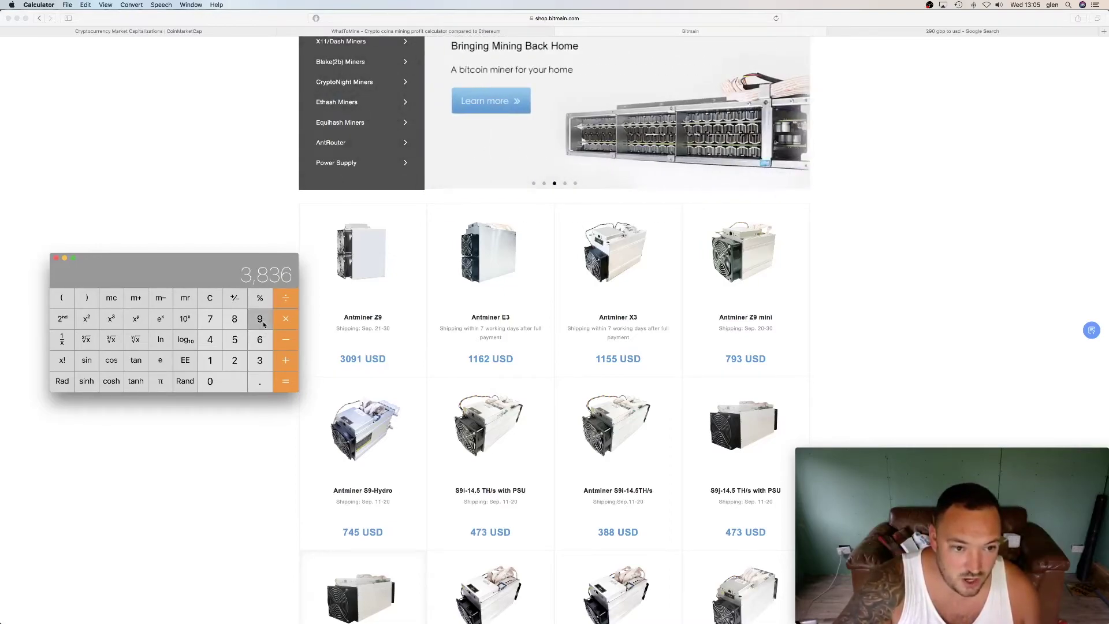
pyautogui.click(210, 344)
pyautogui.click(224, 374)
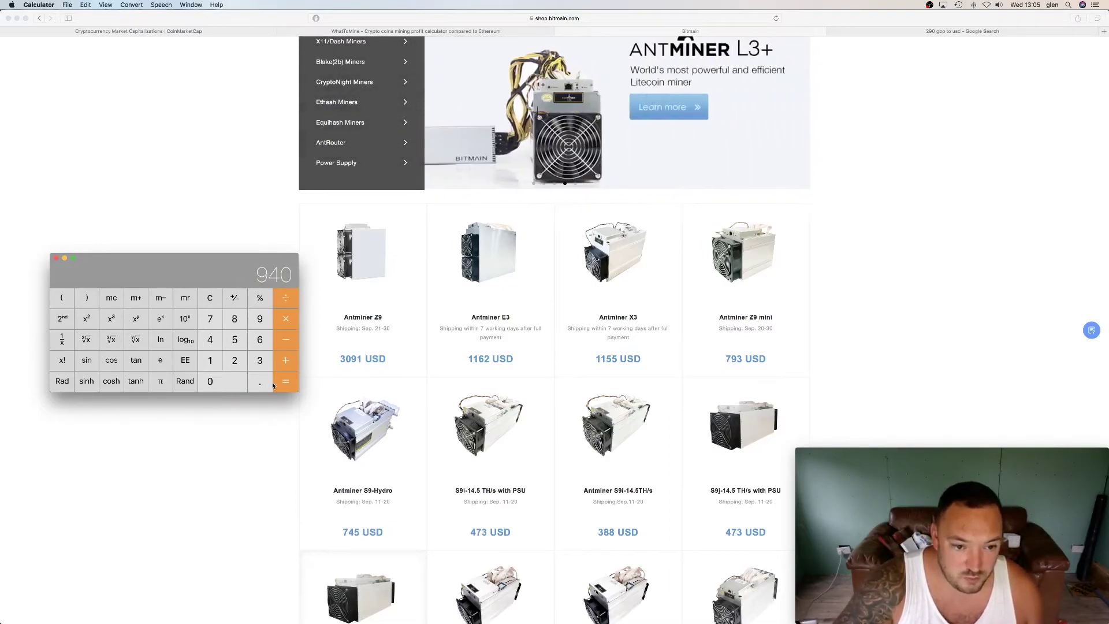
pyautogui.press('Return')
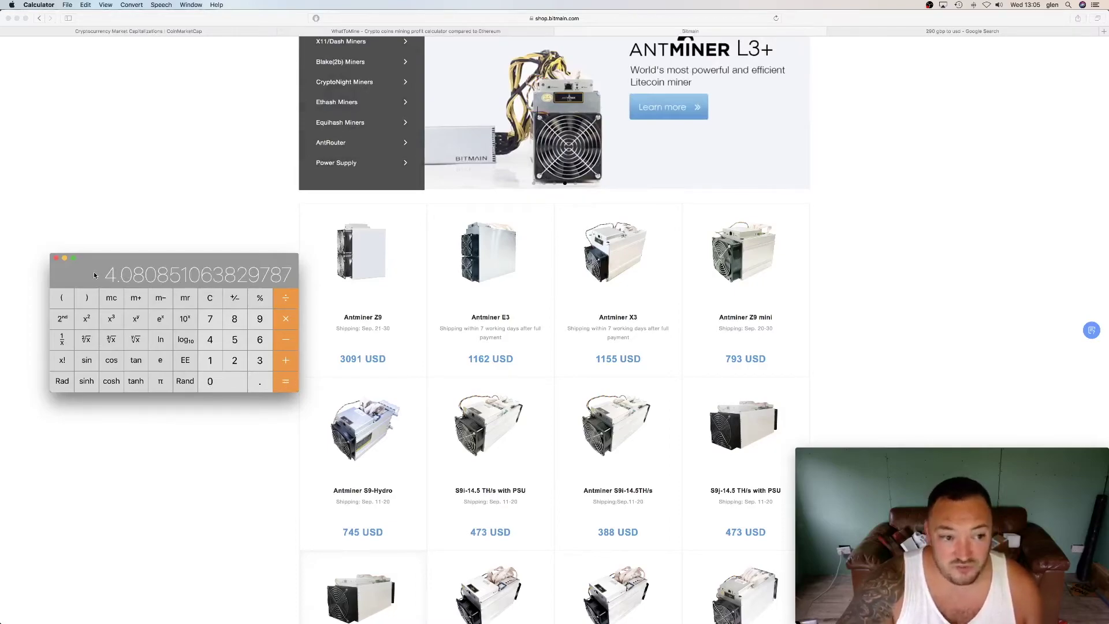